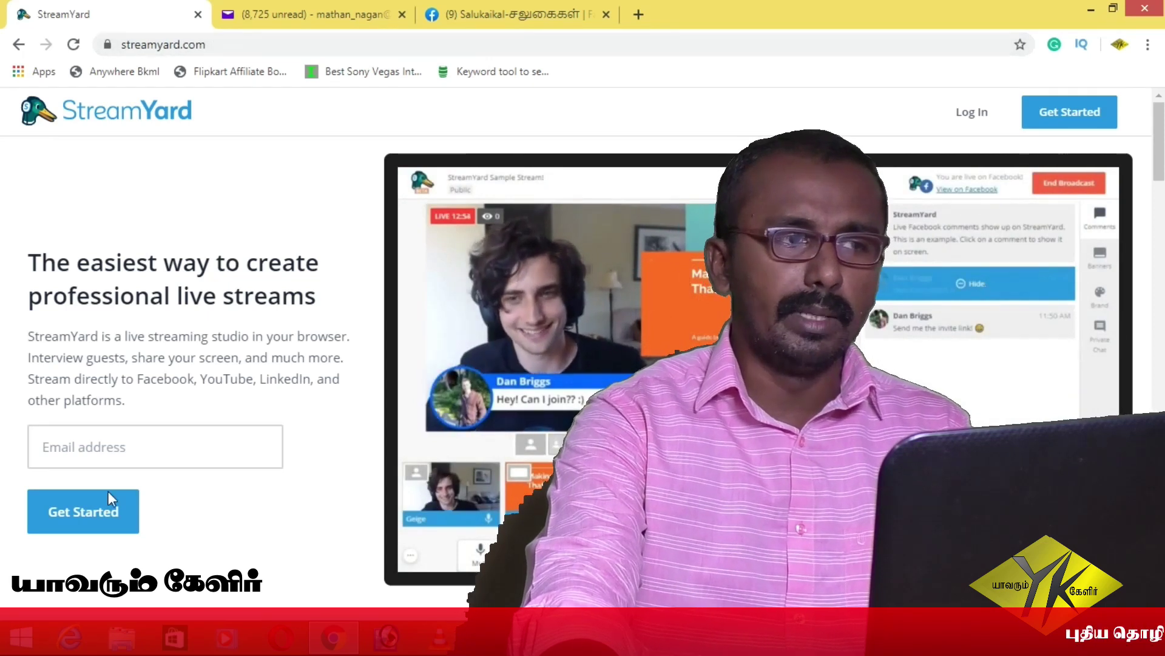
# Enter the account's email address, proceed to the login form for the existing account, and request a login code
pyautogui.click(120, 455)
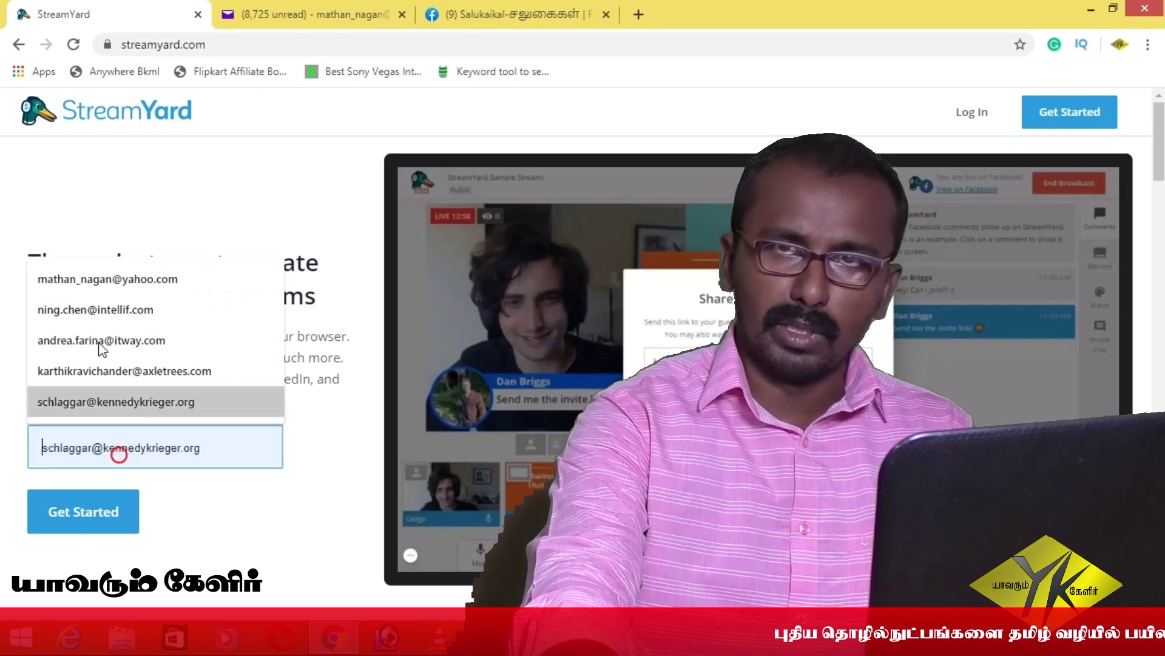
pyautogui.click(132, 280)
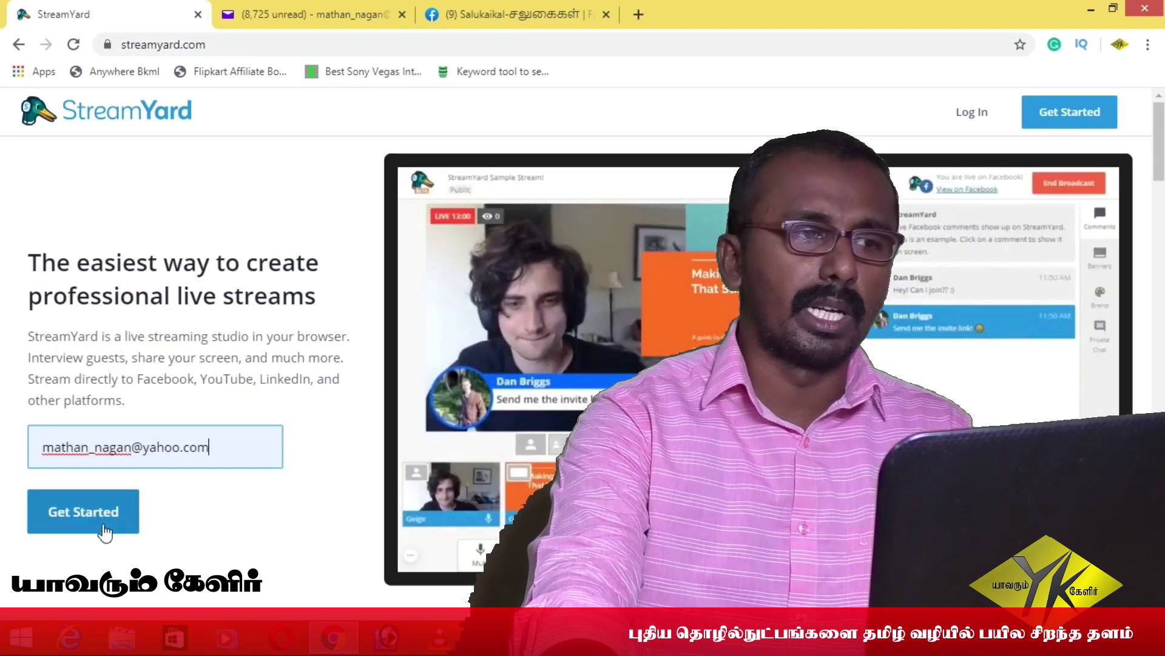
pyautogui.click(94, 513)
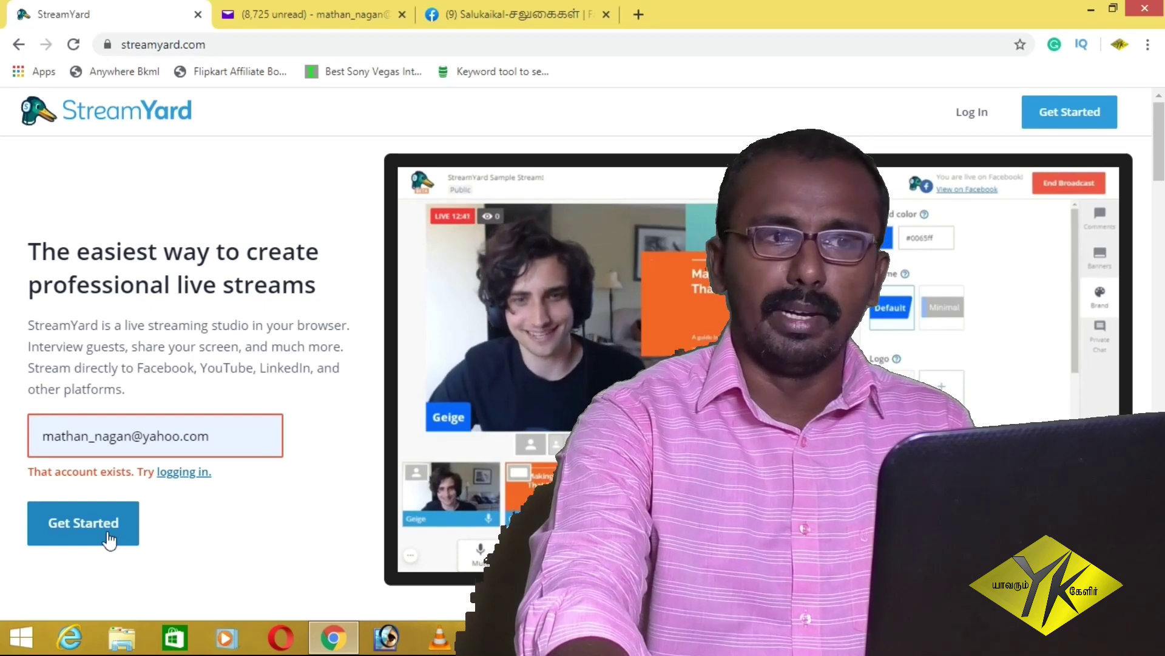
pyautogui.click(199, 473)
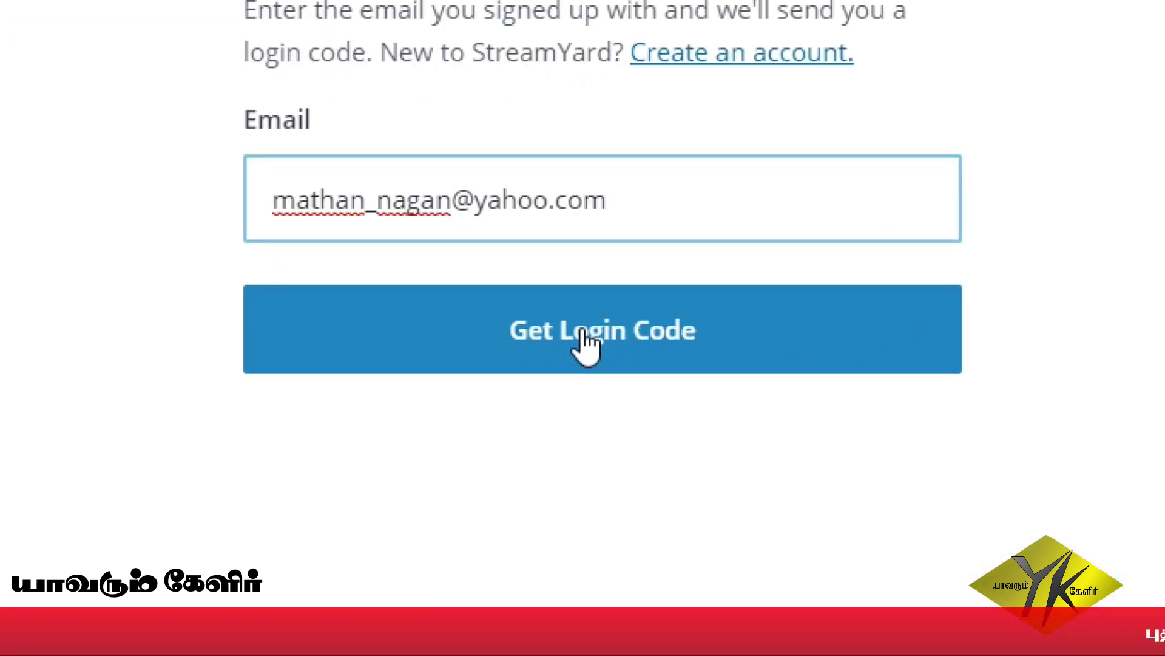
pyautogui.click(581, 333)
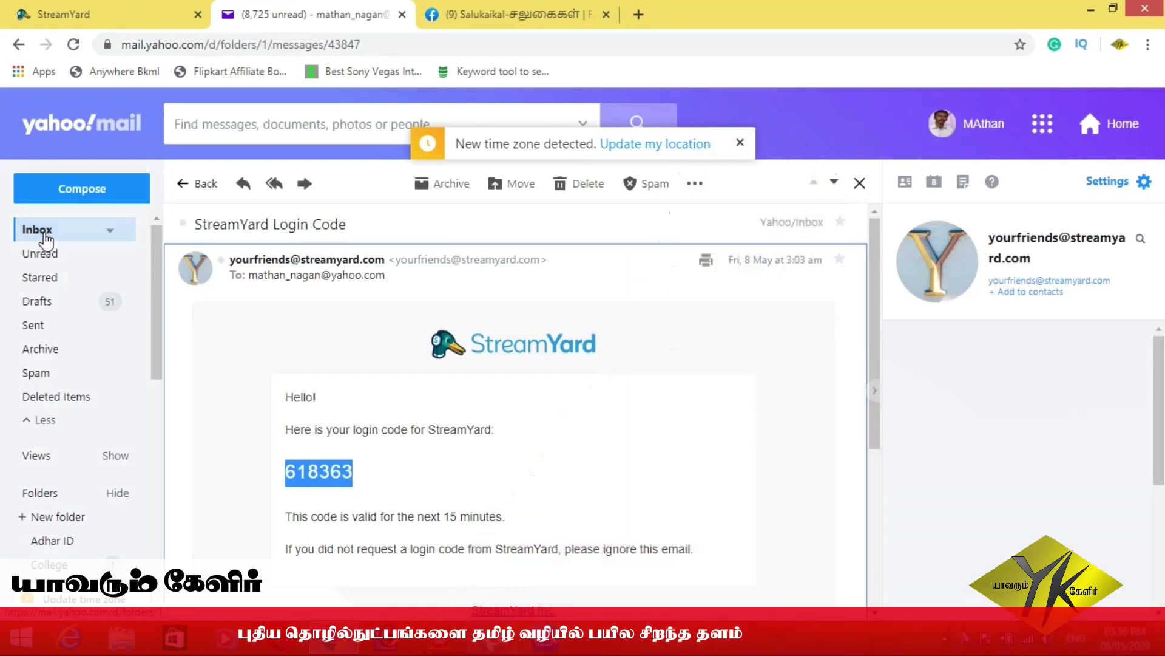
# Try to log in with the code from the 3:03 am StreamYard Login Code email in the Yahoo inbox
pyautogui.click(48, 232)
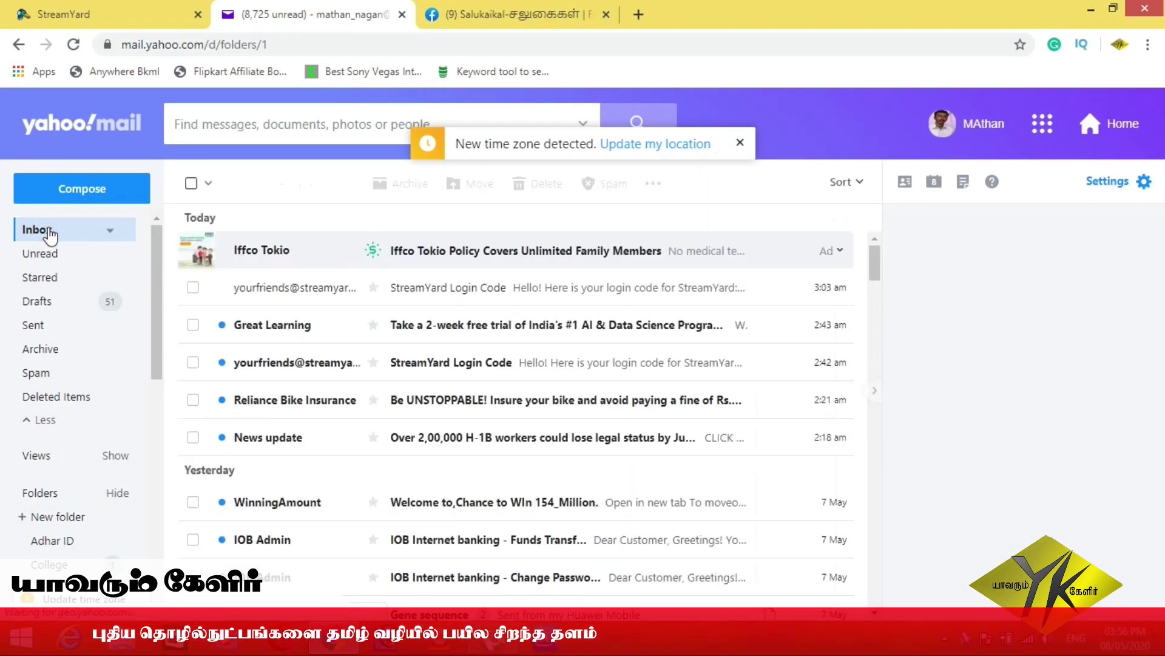
pyautogui.click(432, 296)
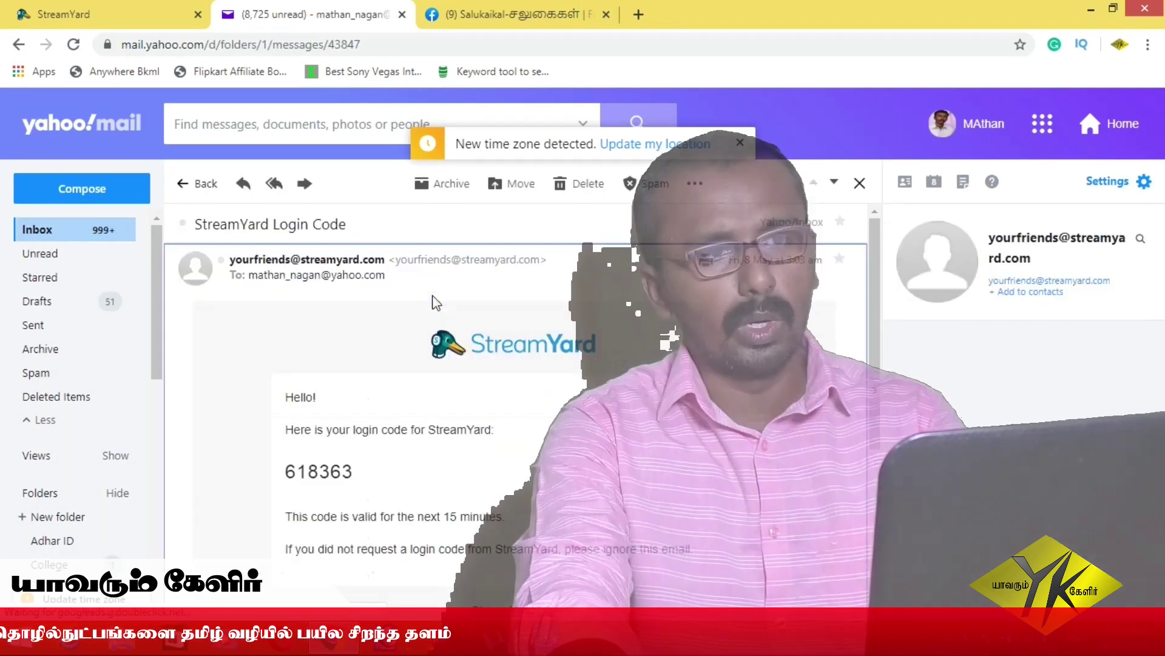
pyautogui.moveTo(356, 472); pyautogui.dragTo(289, 468)
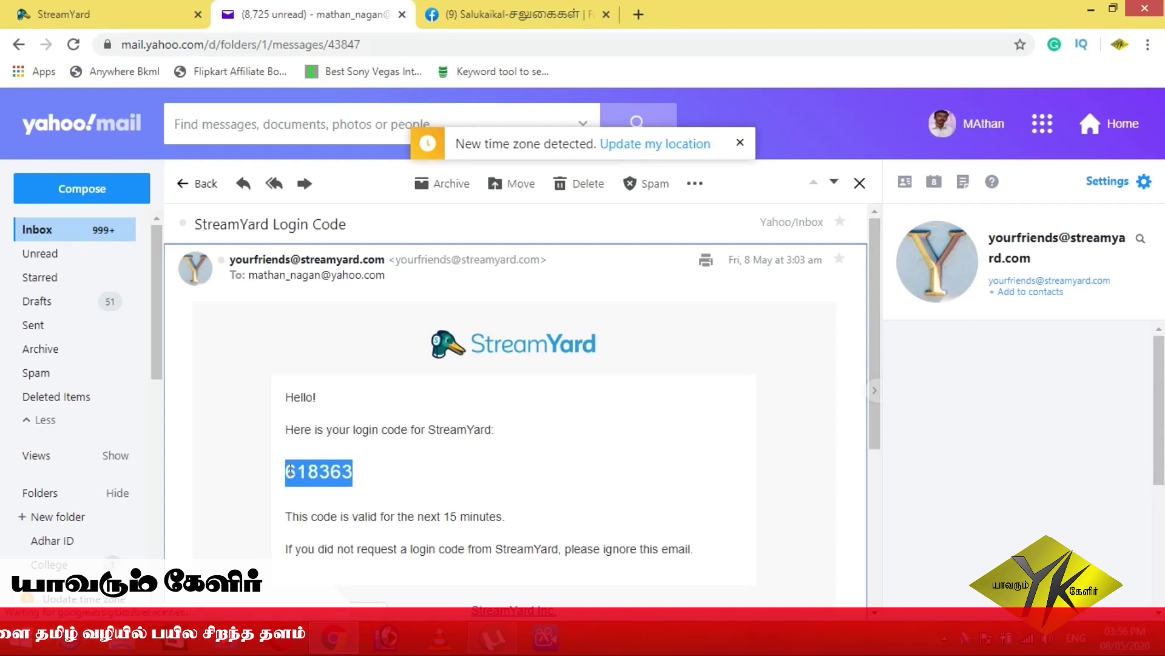
pyautogui.click(103, 15)
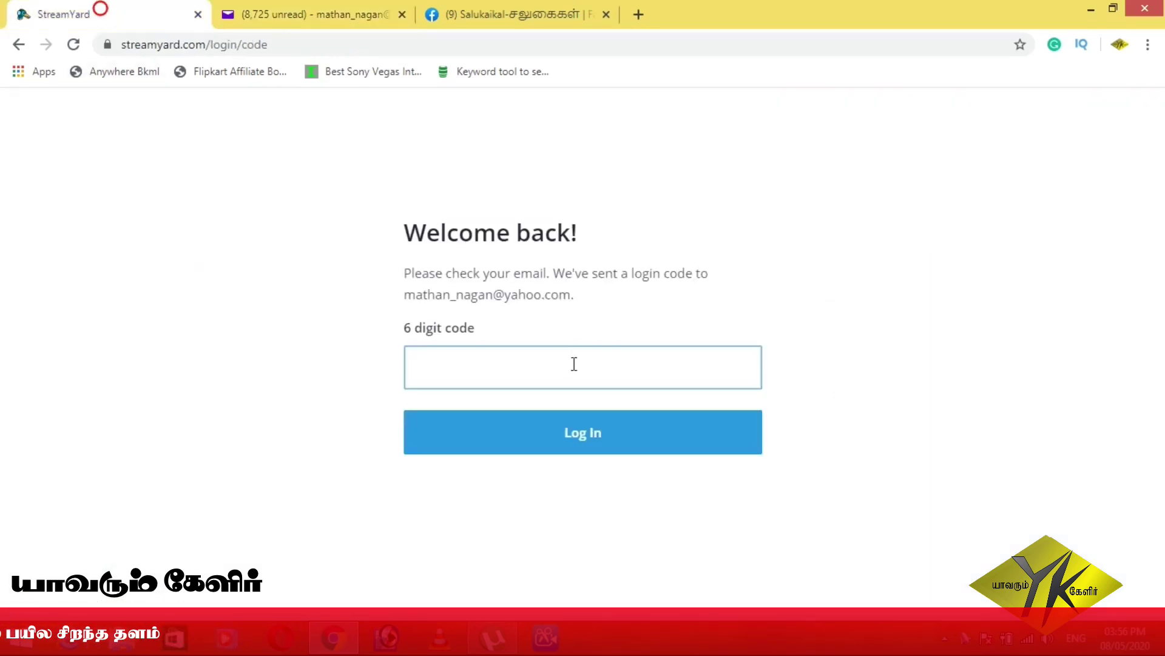
pyautogui.click(581, 451)
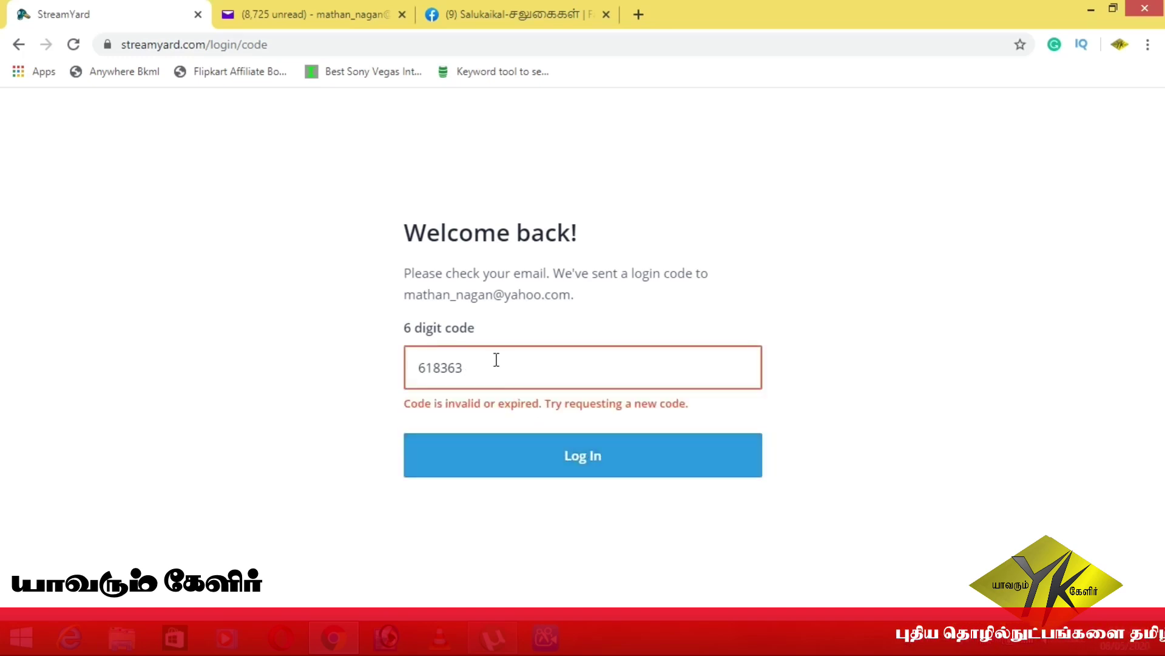
# Copy the login code from the newest StreamYard email in the Yahoo inbox and submit it in place of the old code
pyautogui.moveTo(495, 359); pyautogui.dragTo(378, 397)
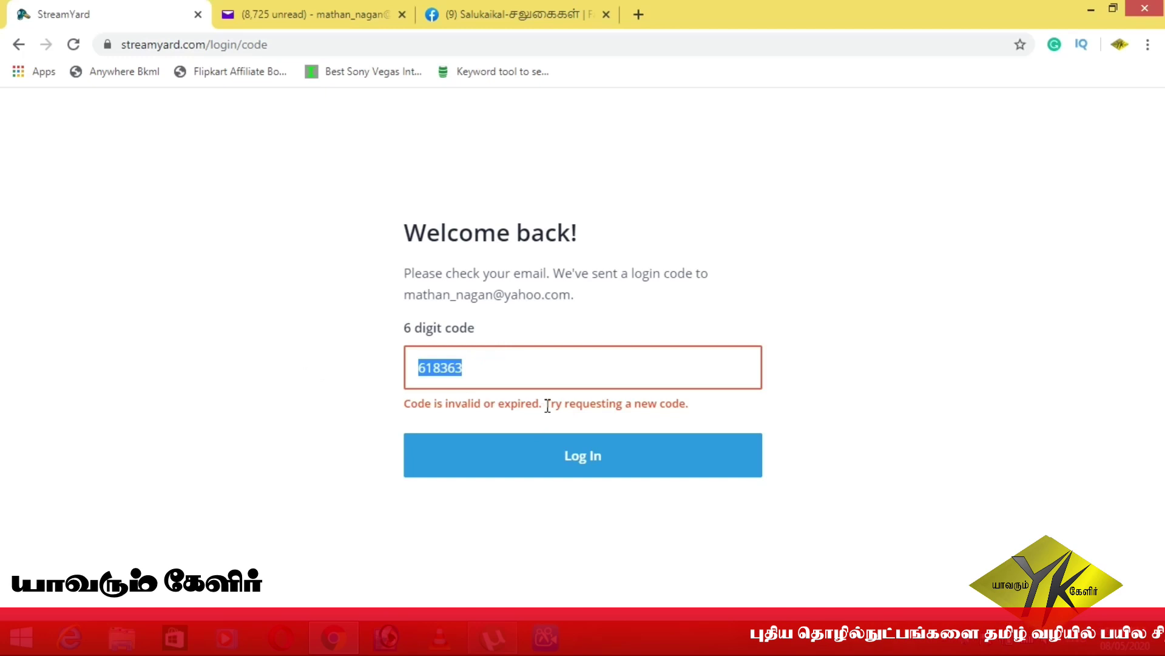
pyautogui.click(278, 10)
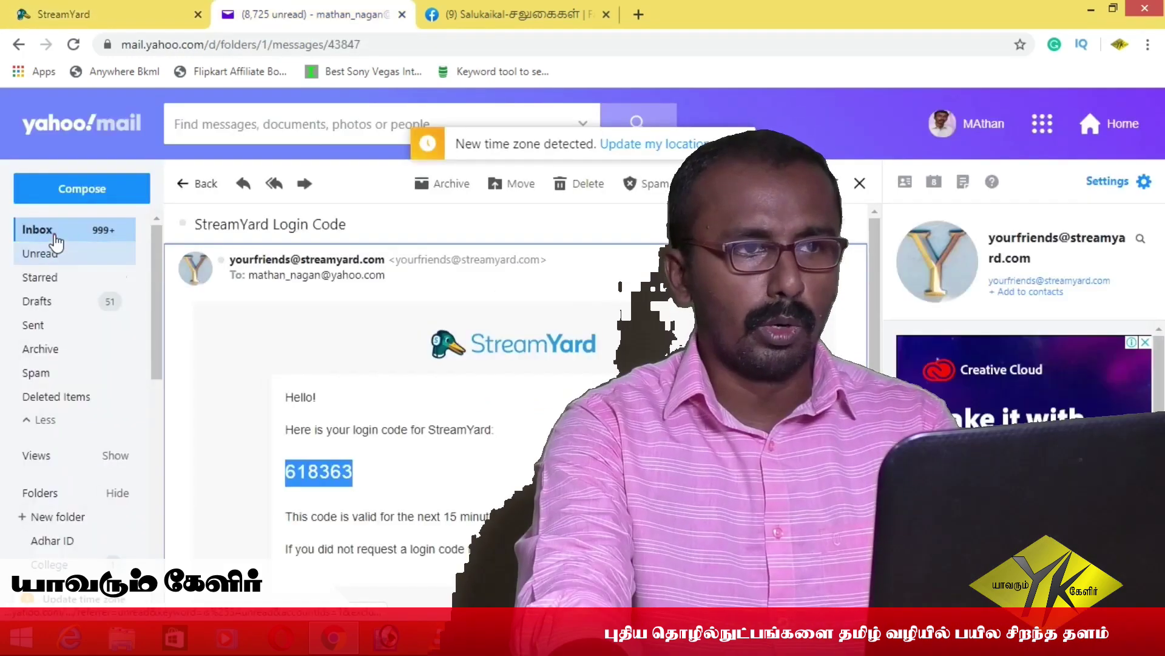
pyautogui.click(54, 237)
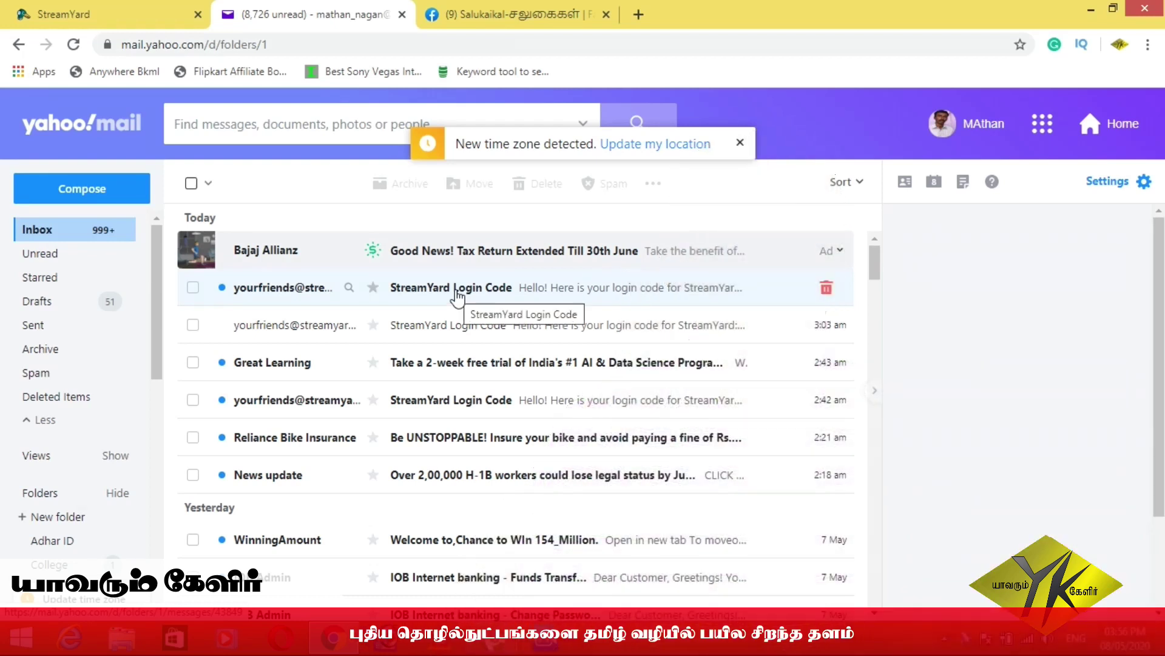
pyautogui.click(459, 297)
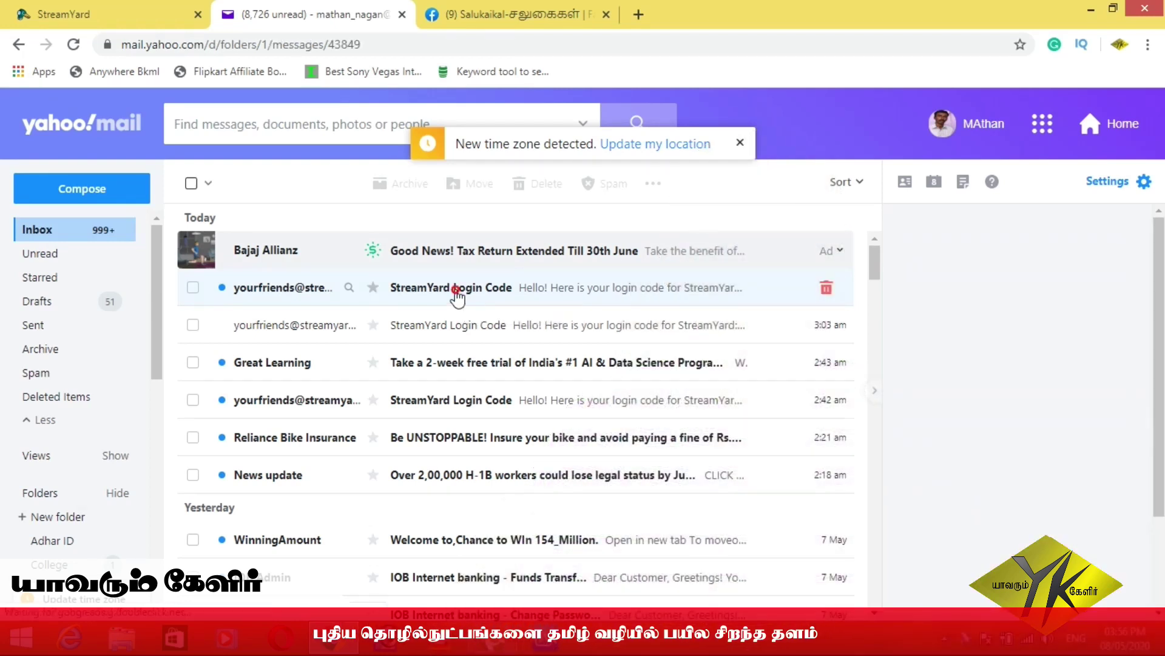
pyautogui.moveTo(354, 472); pyautogui.dragTo(297, 472)
pyautogui.hotkey('ctrl', 'c')
pyautogui.click(64, 14)
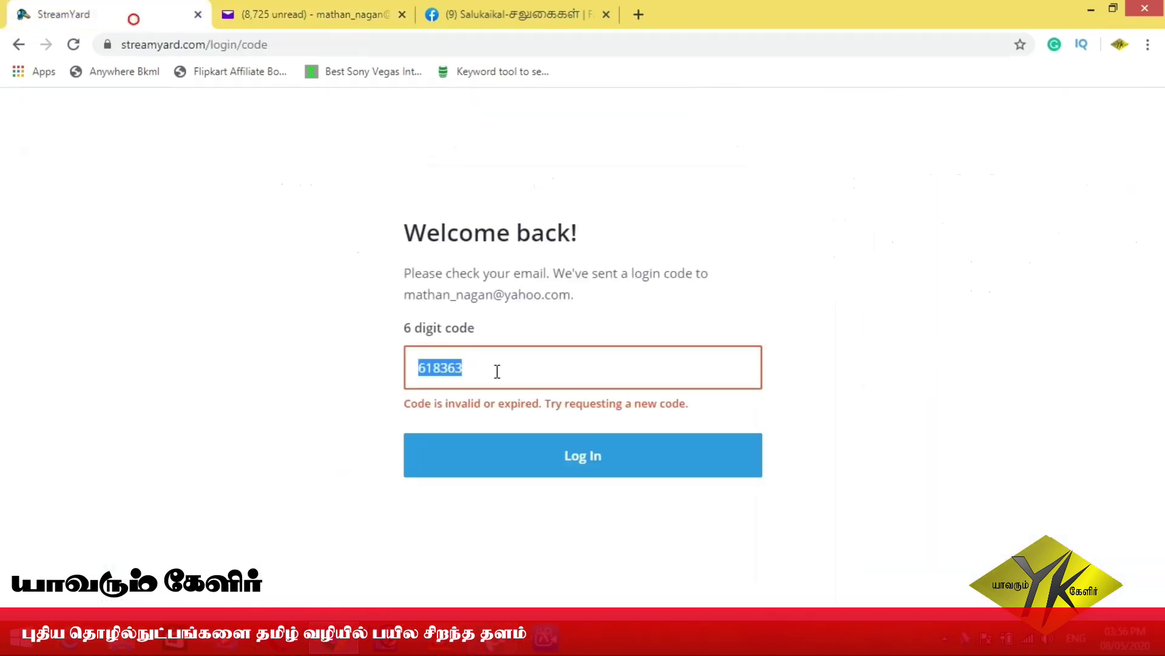
pyautogui.hotkey('ctrl', 'v')
pyautogui.click(508, 432)
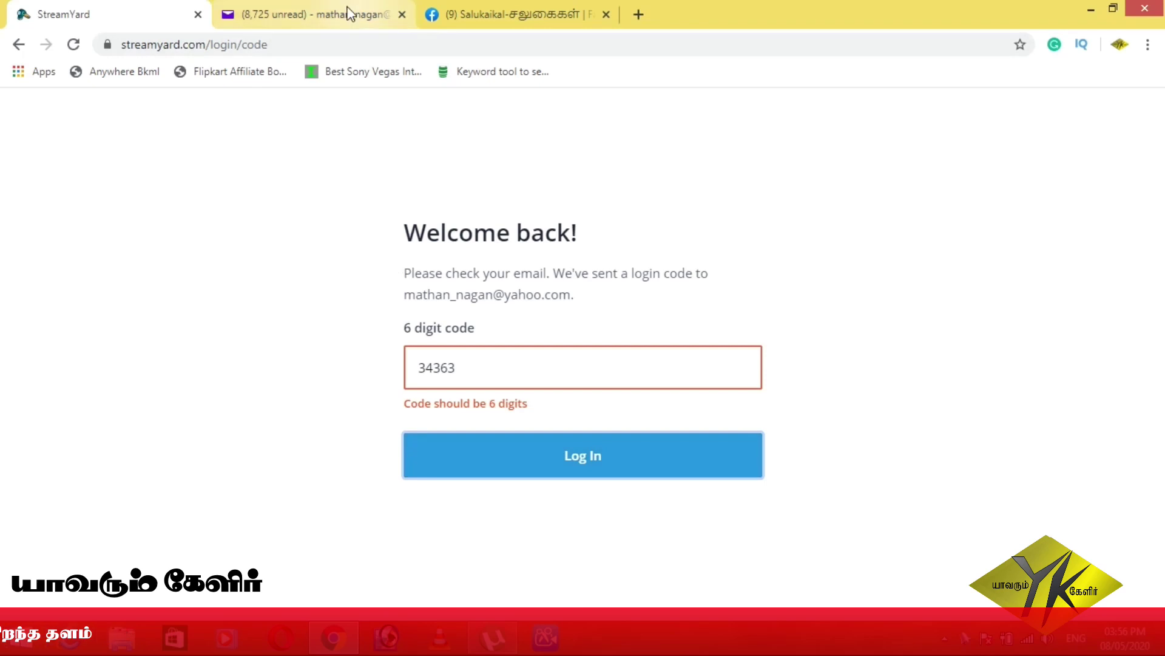
# Copy the complete login code again from the open email, replace the entered code with it, and log in to StreamYard
pyautogui.click(325, 25)
pyautogui.click(360, 471)
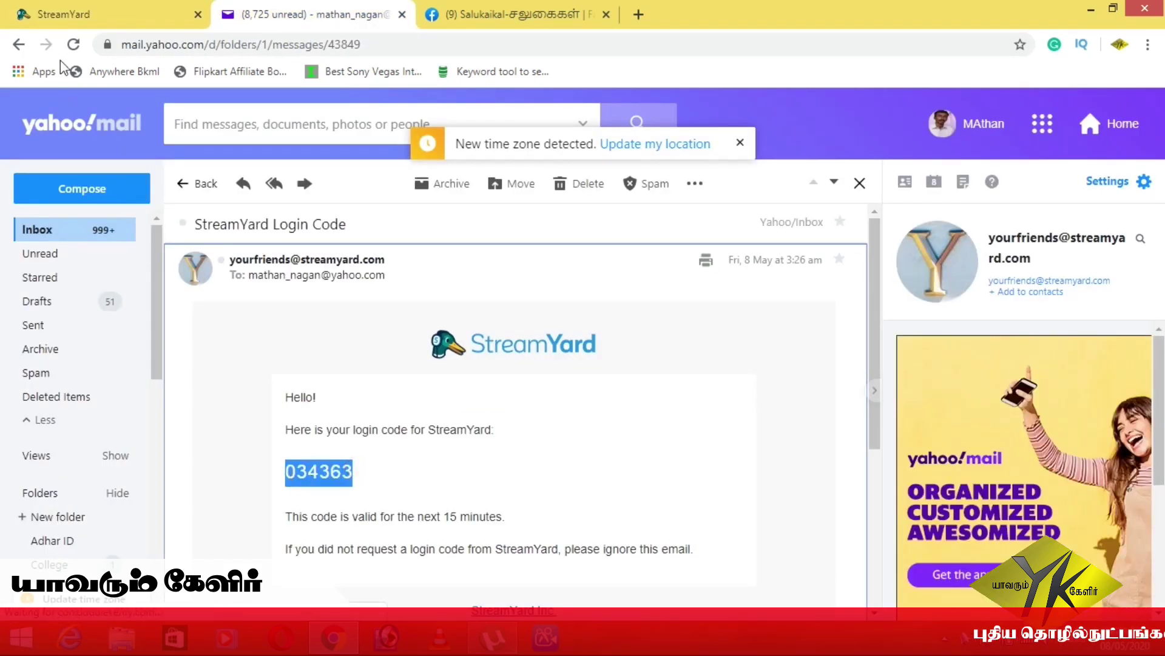
pyautogui.click(74, 23)
pyautogui.moveTo(539, 375); pyautogui.dragTo(401, 371)
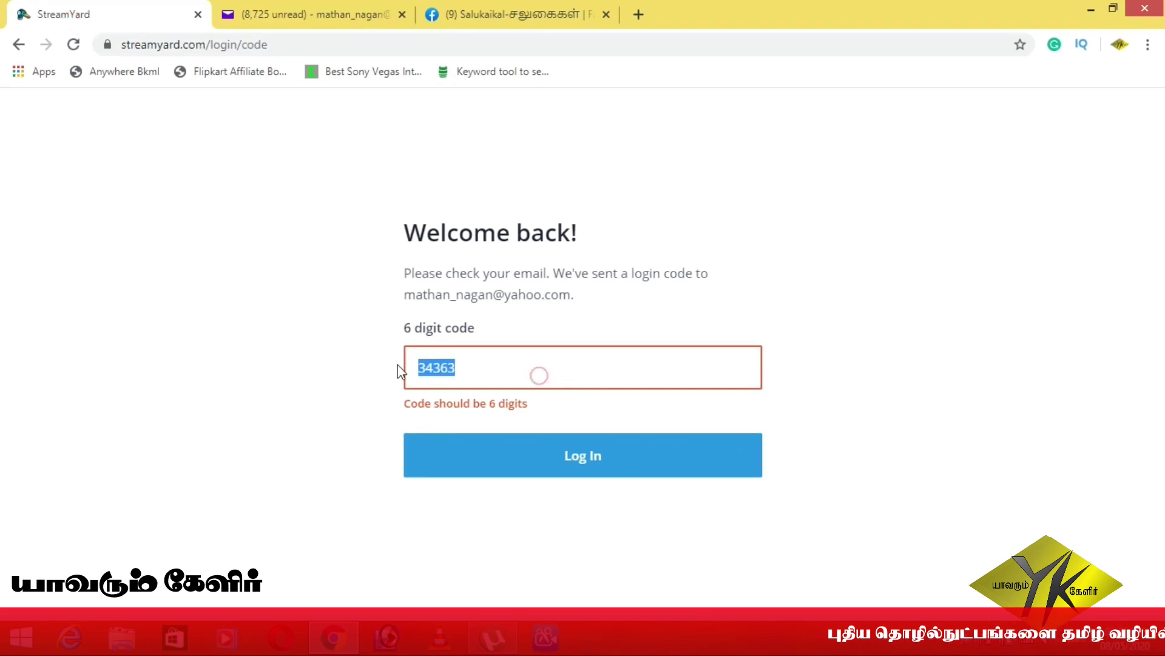
pyautogui.hotkey('ctrl', 'v')
pyautogui.click(545, 431)
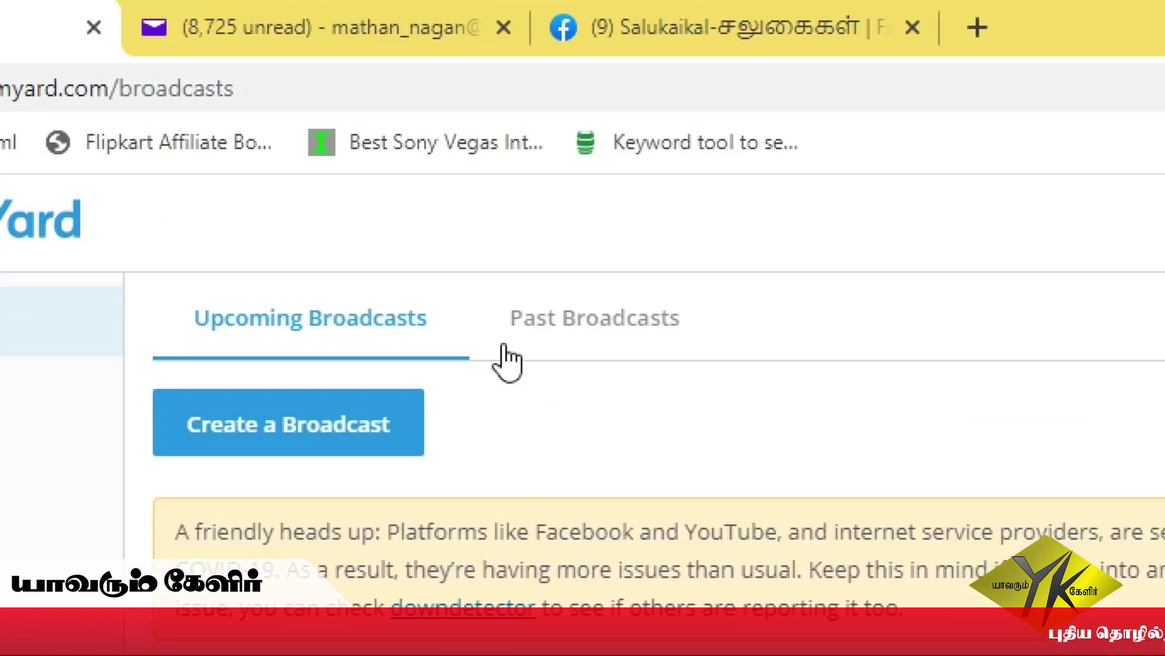
# Review the list of past broadcasts and open the account's billing page
pyautogui.click(547, 323)
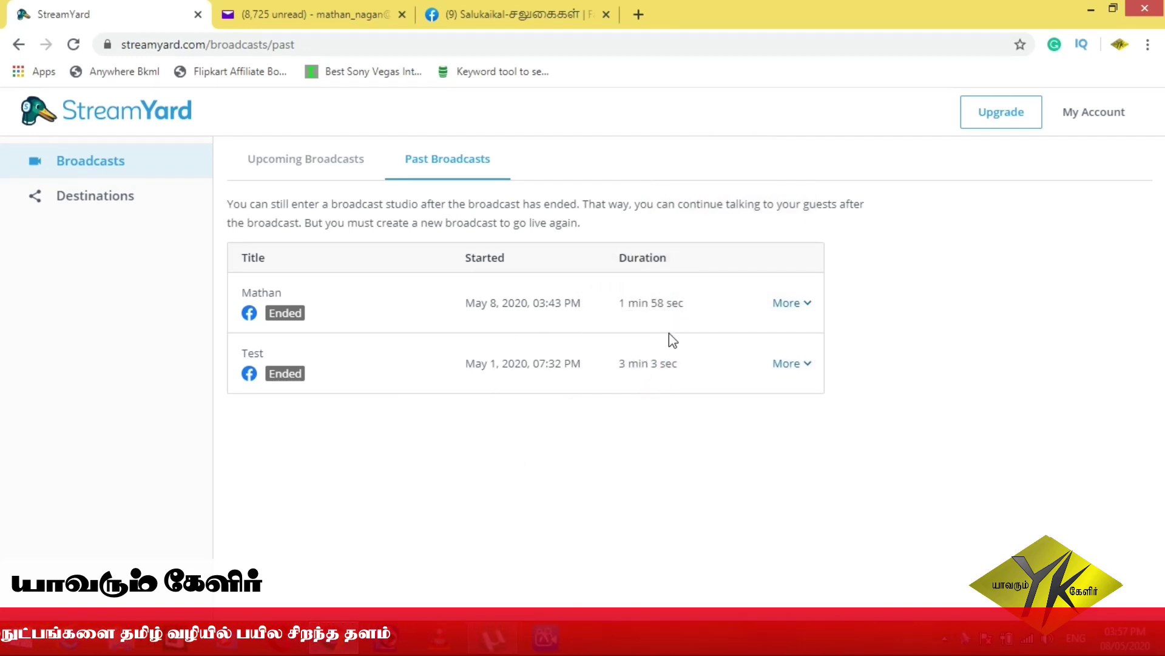
pyautogui.click(1092, 115)
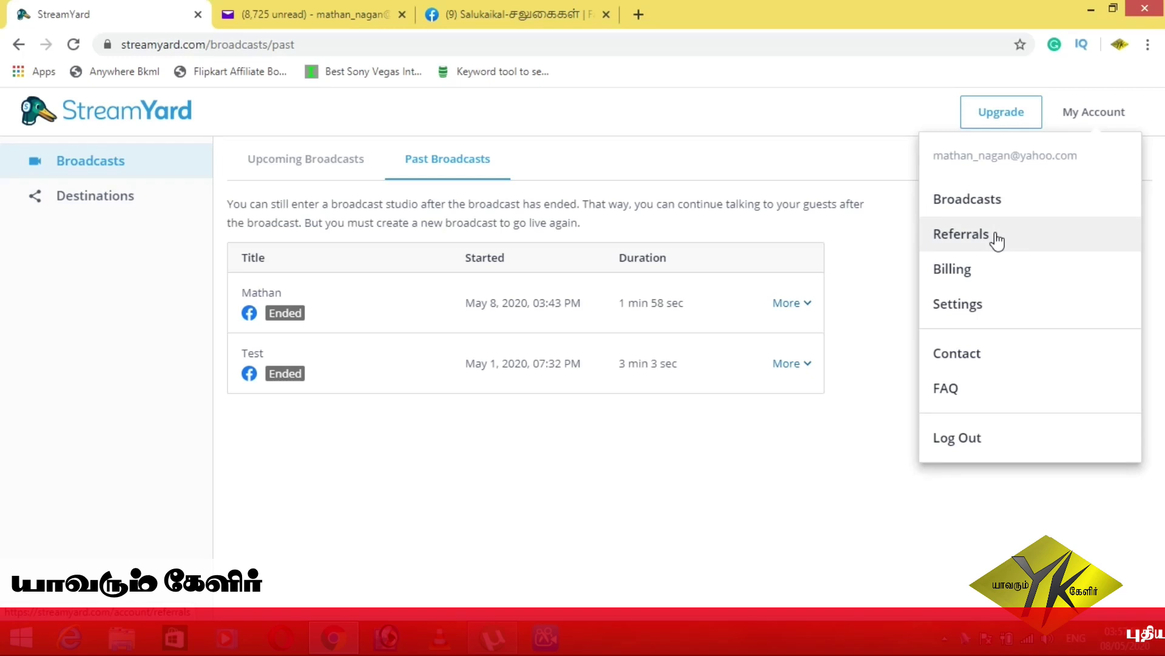
pyautogui.click(970, 270)
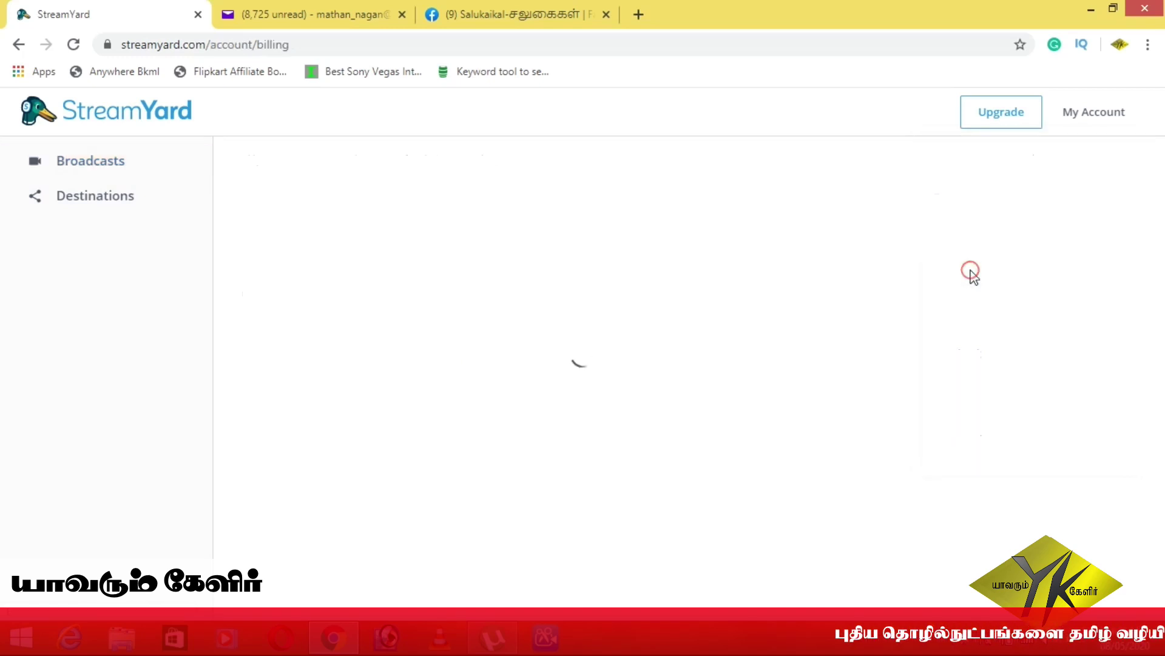
pyautogui.scroll(-2, 963, 265)
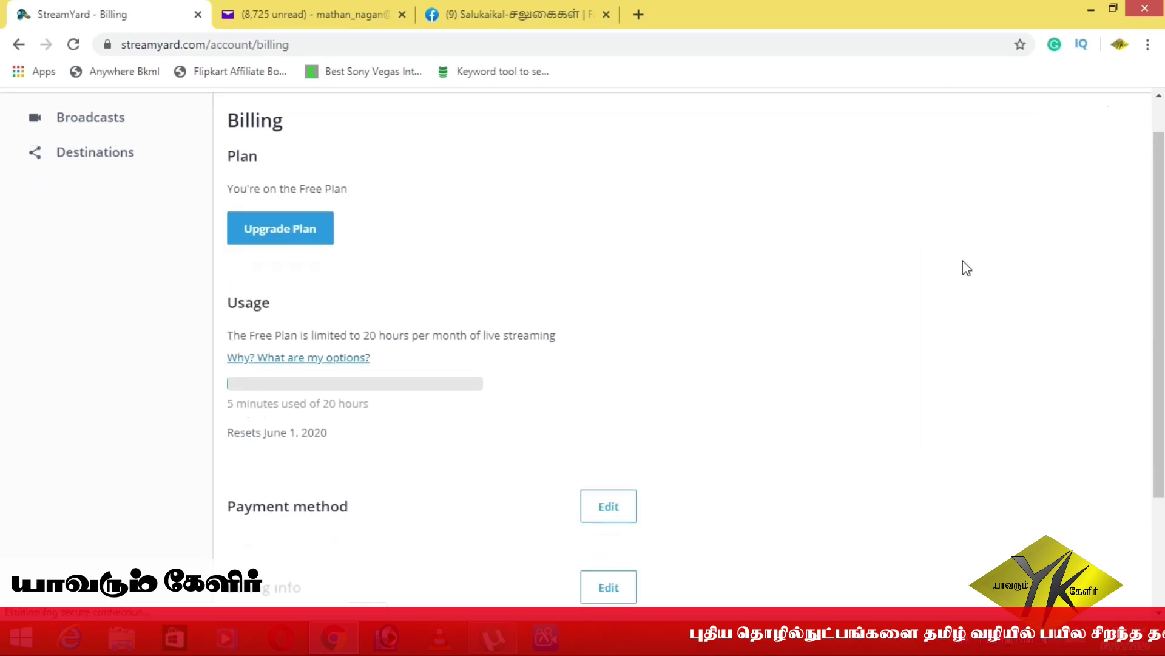
pyautogui.scroll(2, 803, 306)
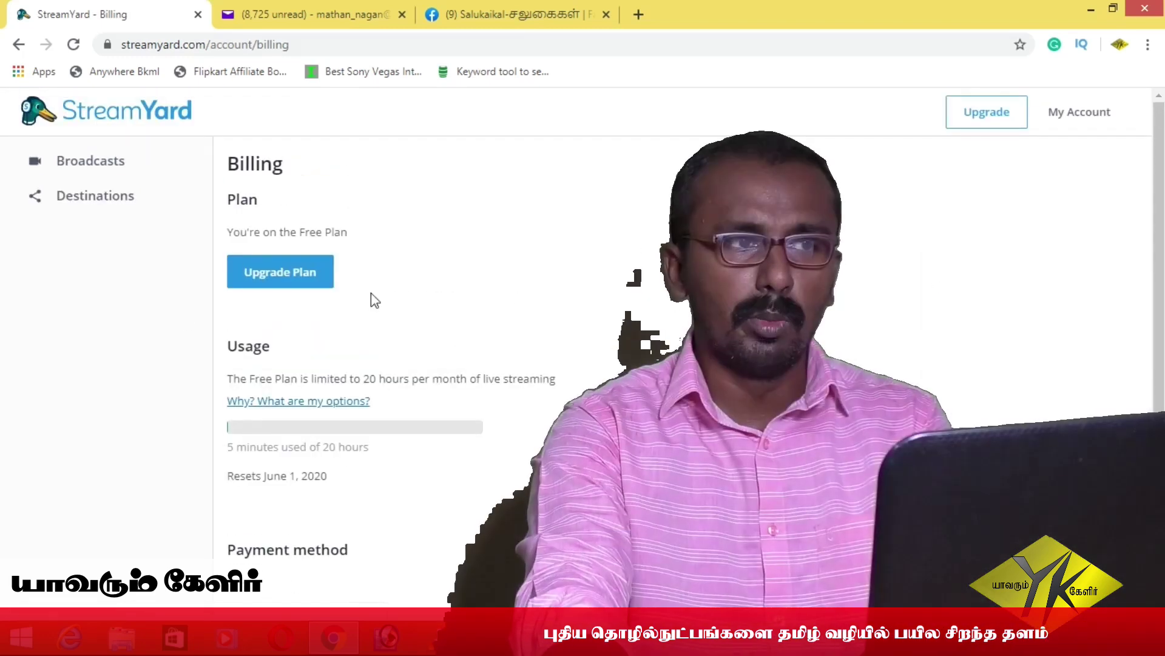
# Examine the Free Plan's live streaming usage and the payment method, billing info and invoices sections
pyautogui.scroll(-1, 519, 298)
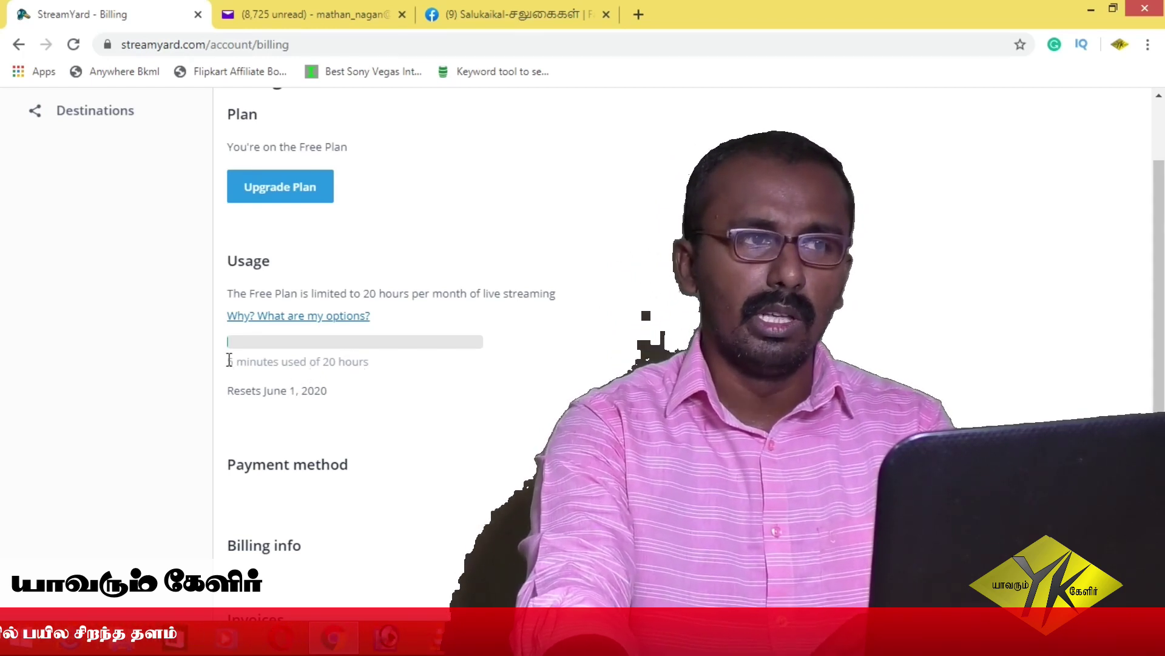
pyautogui.moveTo(227, 359); pyautogui.dragTo(291, 380)
pyautogui.click(365, 361)
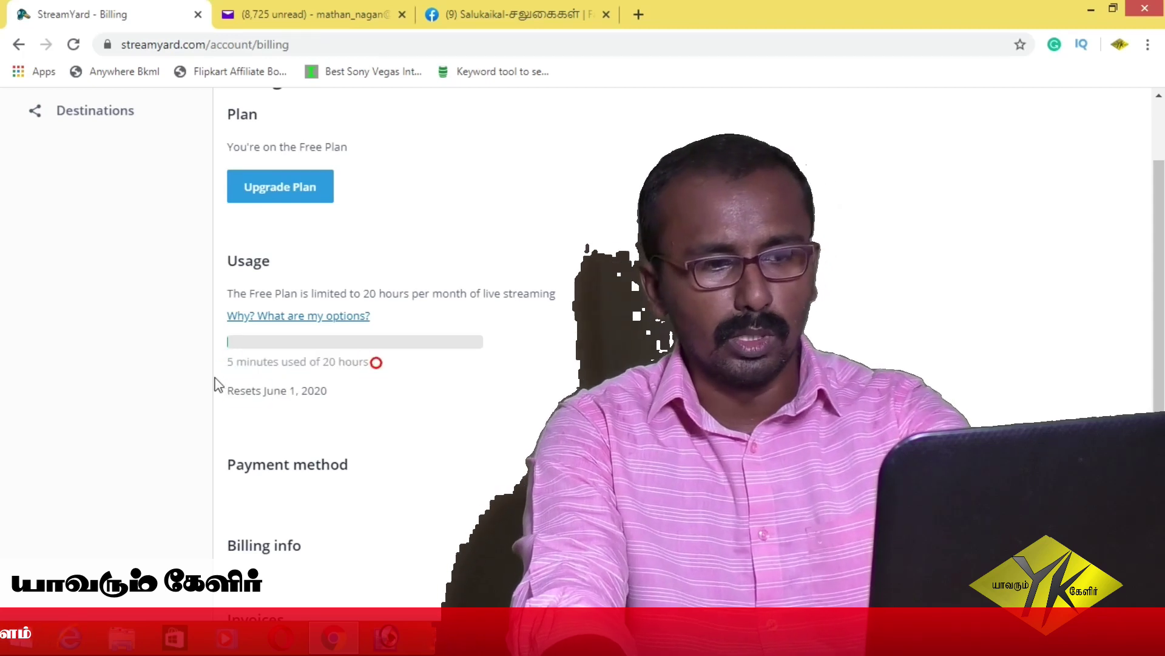
pyautogui.tripleClick(224, 362)
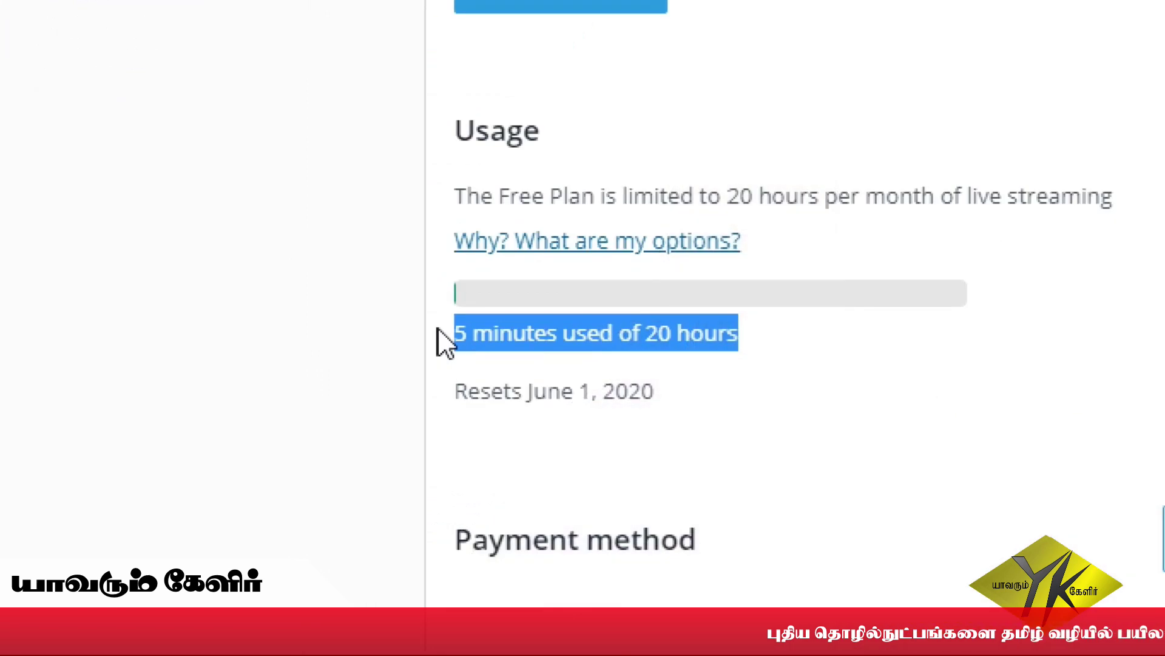
pyautogui.click(769, 377)
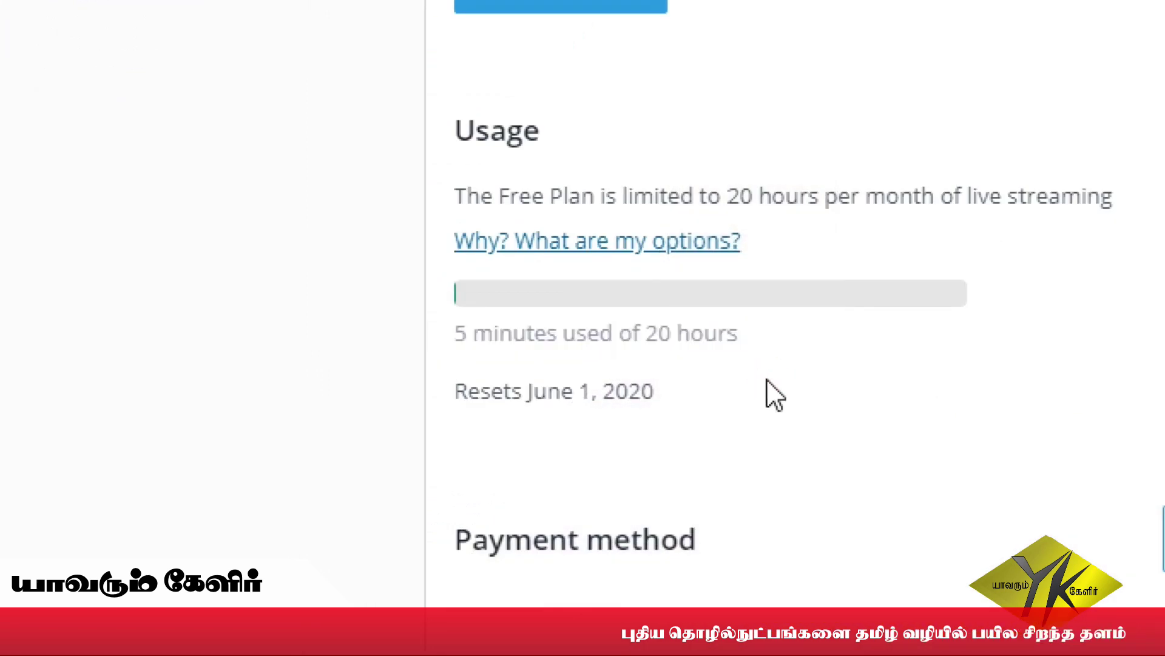
pyautogui.scroll(-1, 383, 392)
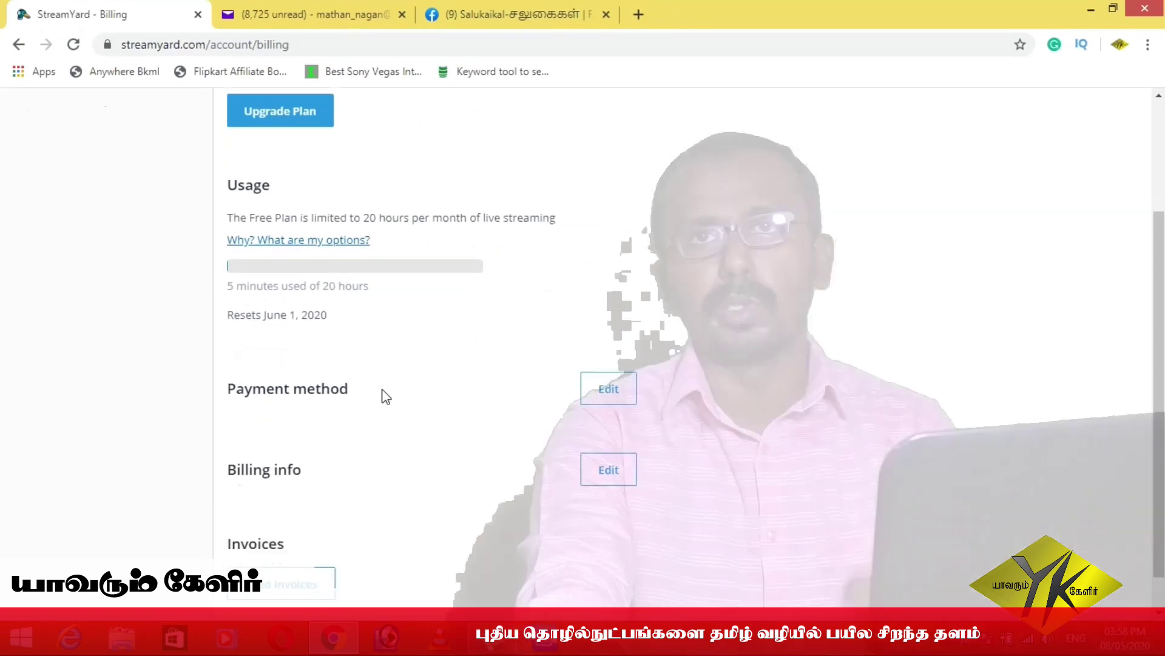
pyautogui.scroll(-1, 383, 392)
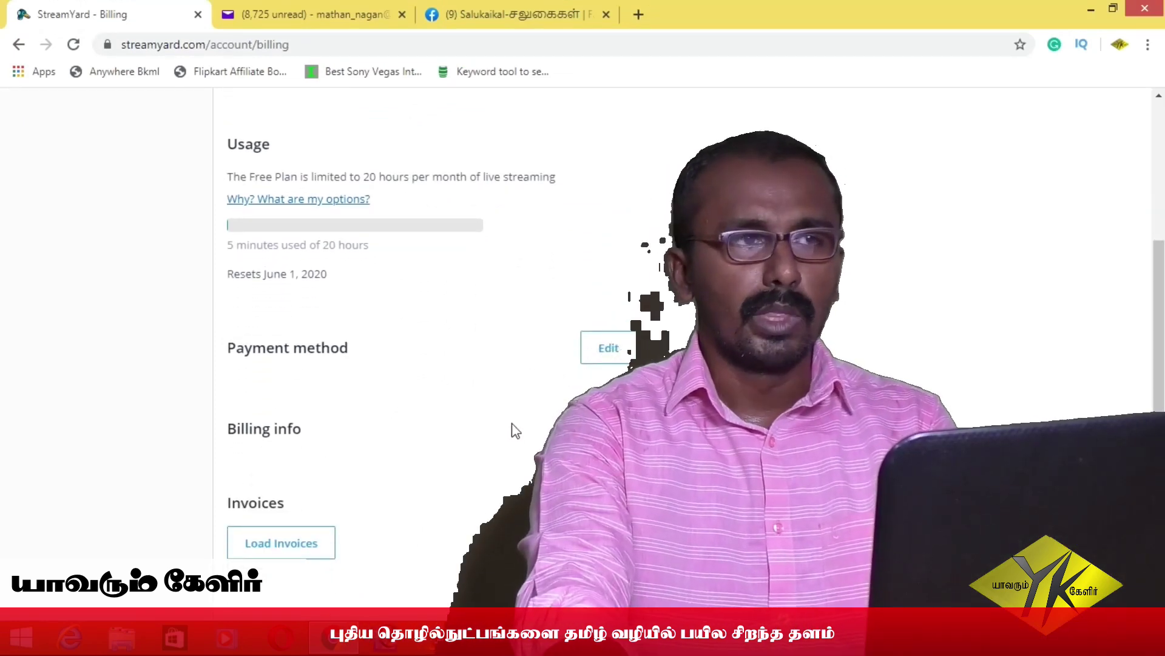
pyautogui.scroll(3, 514, 430)
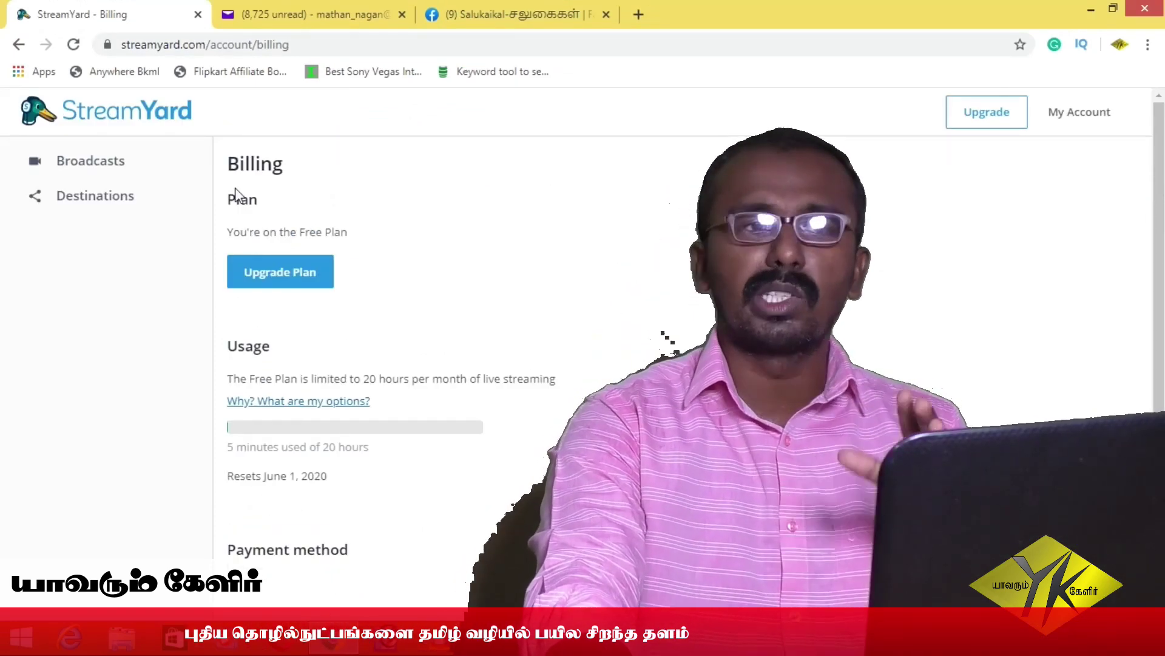
# Review the upcoming broadcasts and the connected streaming destinations, and start creating a new broadcast
pyautogui.click(130, 171)
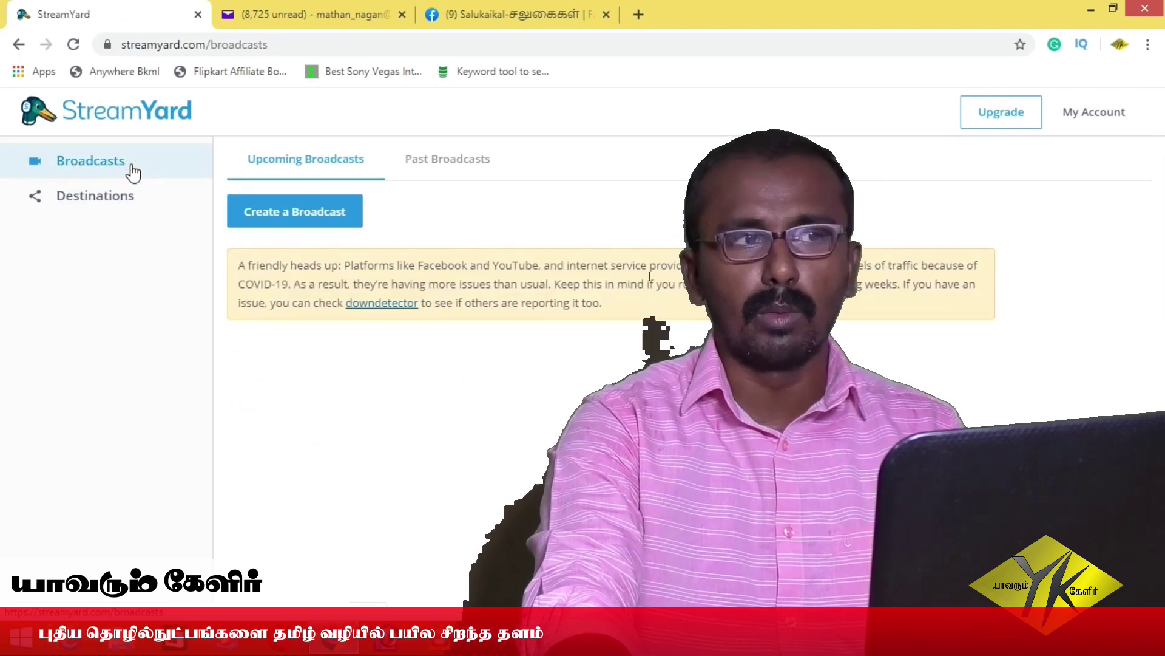
pyautogui.click(103, 215)
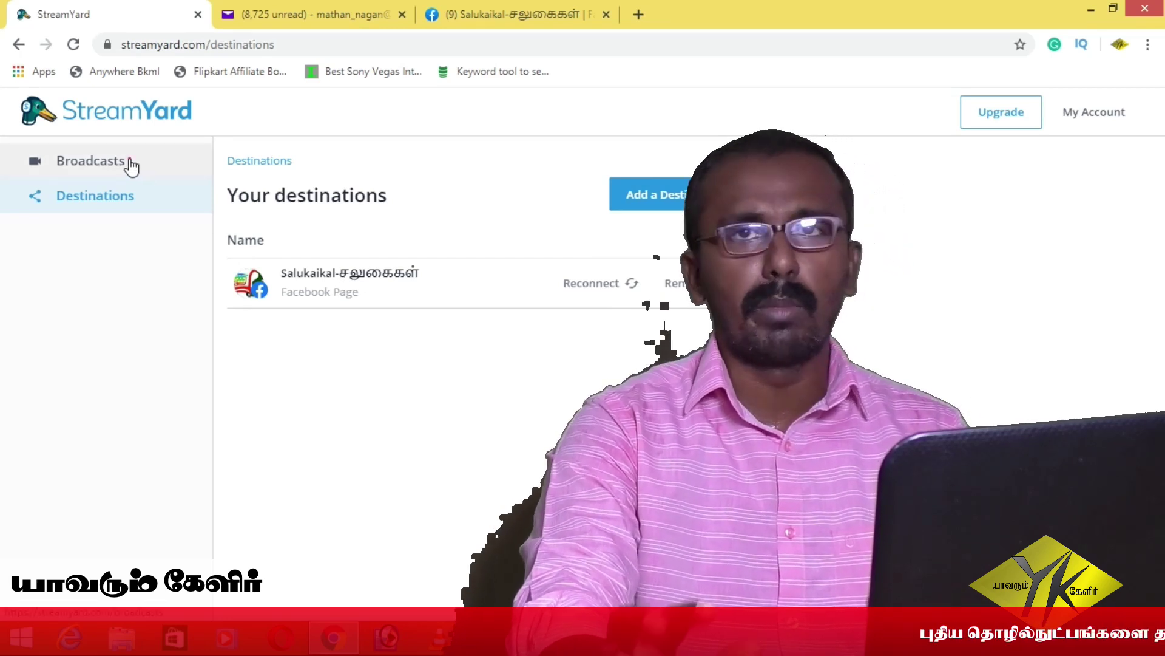
pyautogui.click(130, 167)
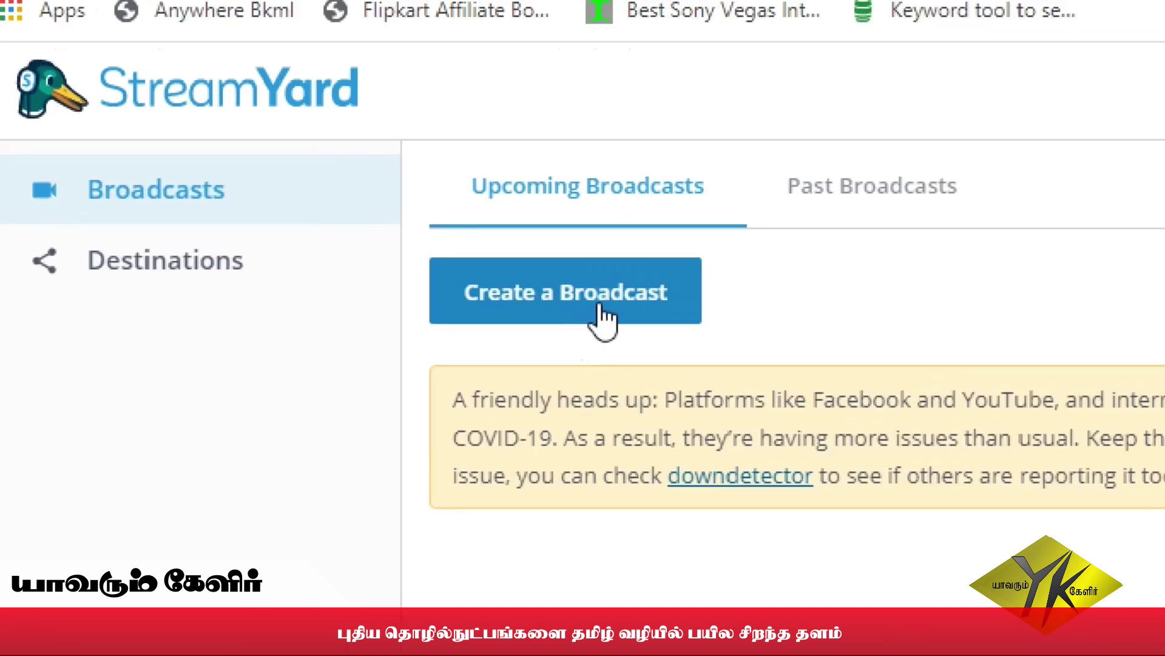
pyautogui.click(549, 309)
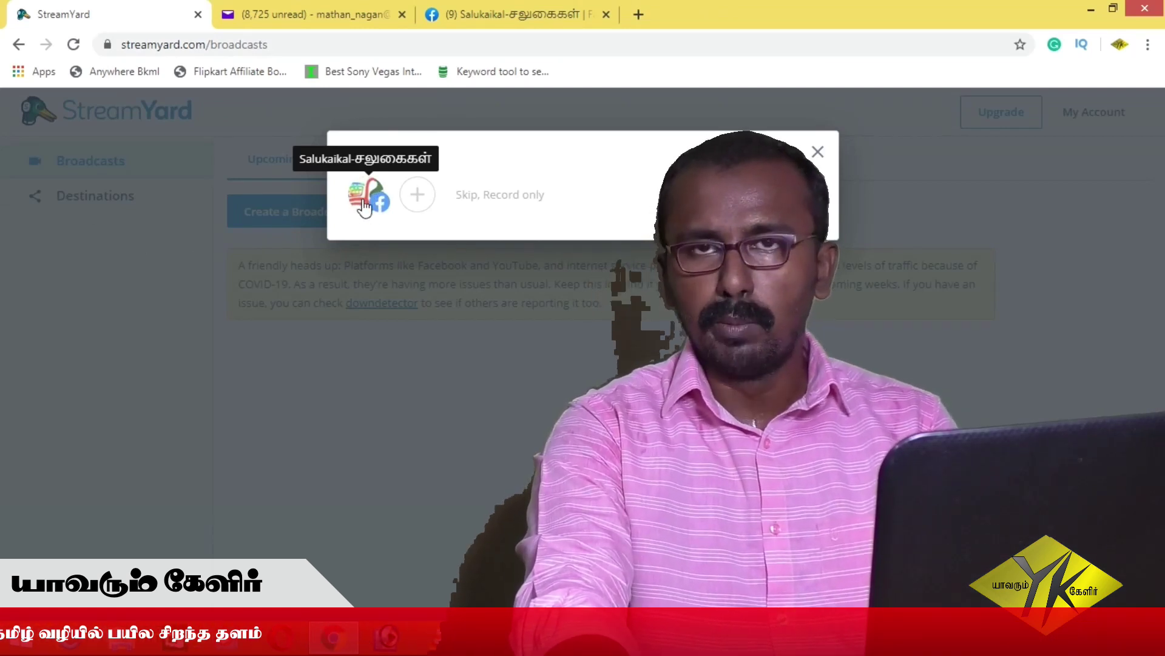
# Try to connect another Facebook Page as a broadcast destination, and return to the destination selection
pyautogui.click(419, 199)
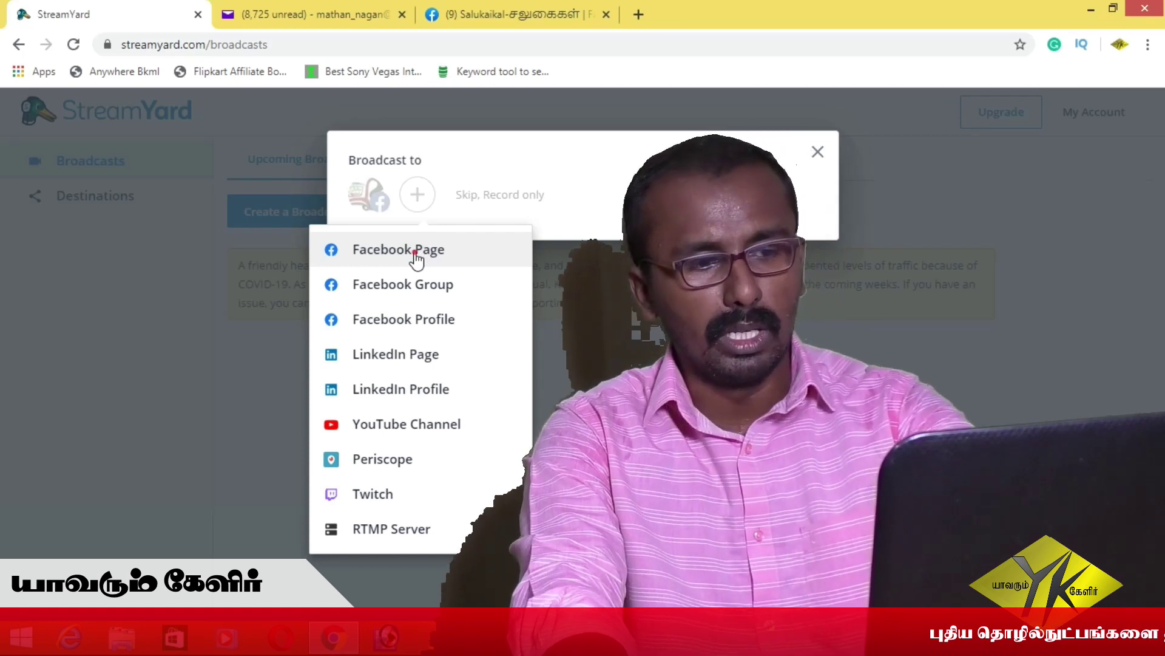
pyautogui.click(416, 257)
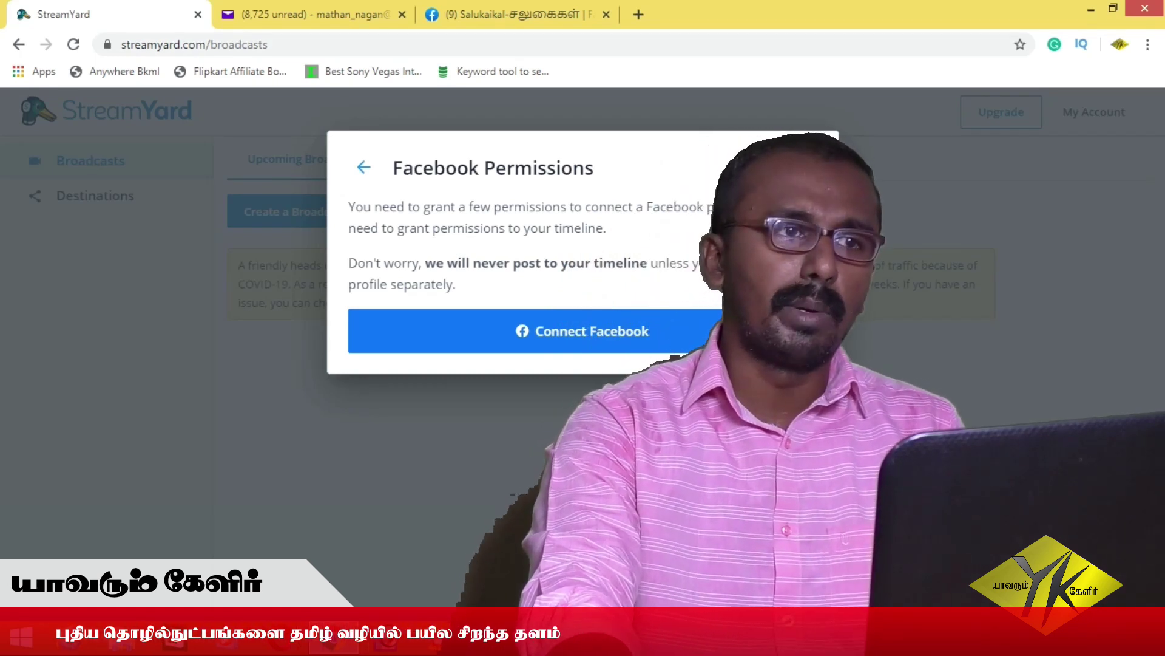
pyautogui.click(810, 166)
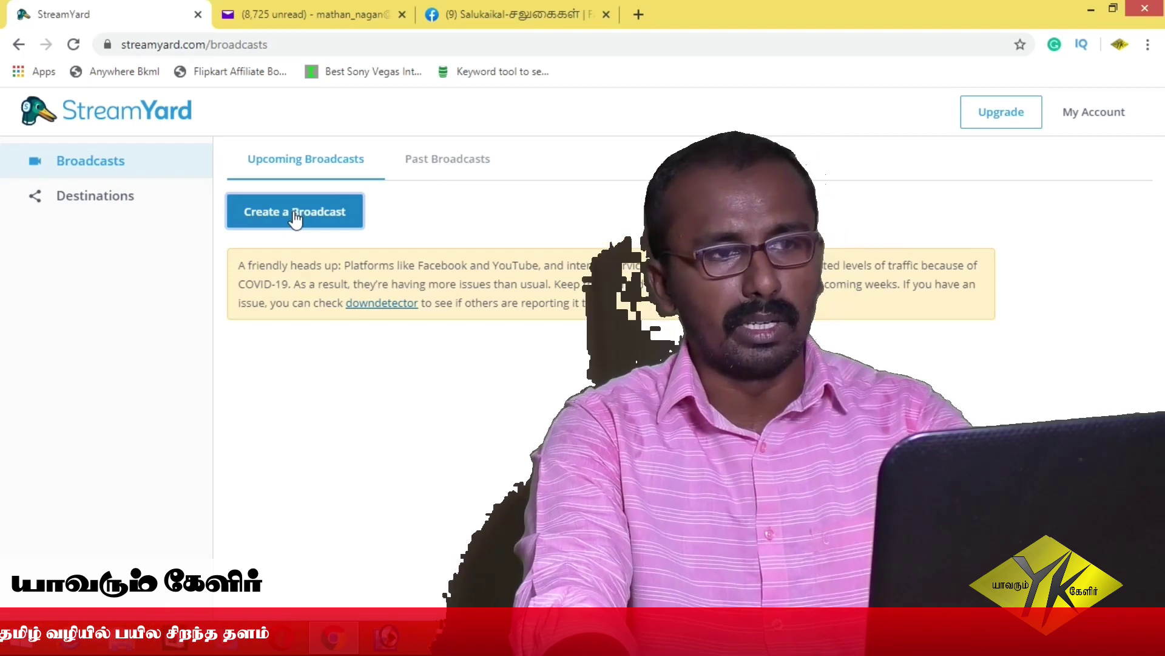
pyautogui.click(296, 216)
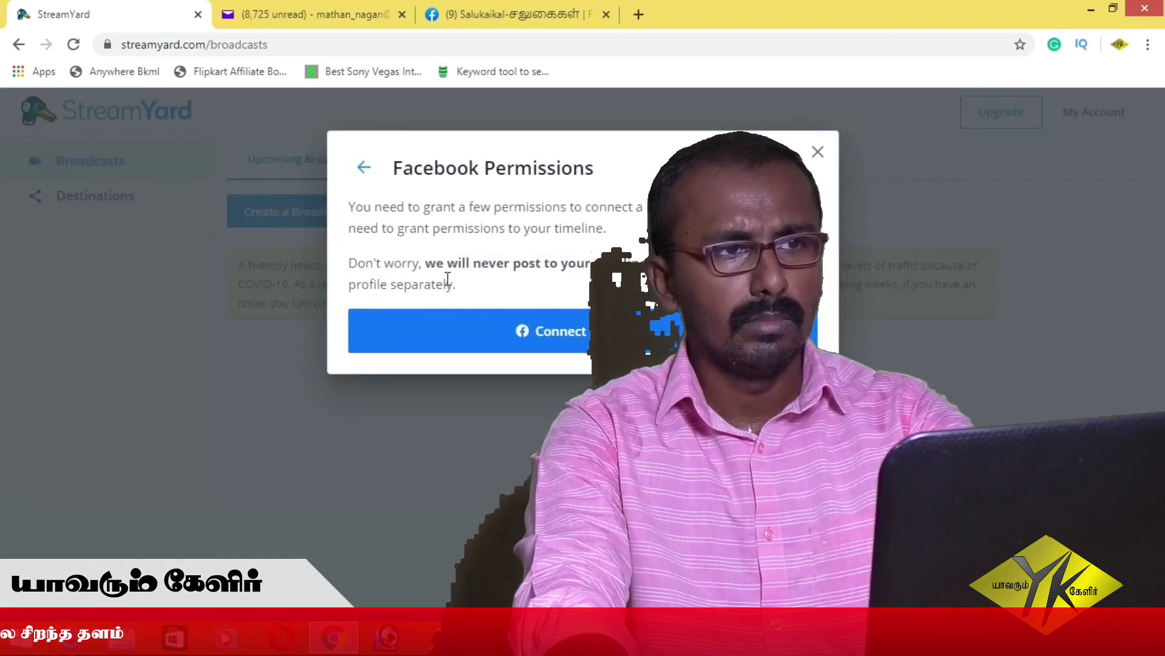
pyautogui.click(363, 167)
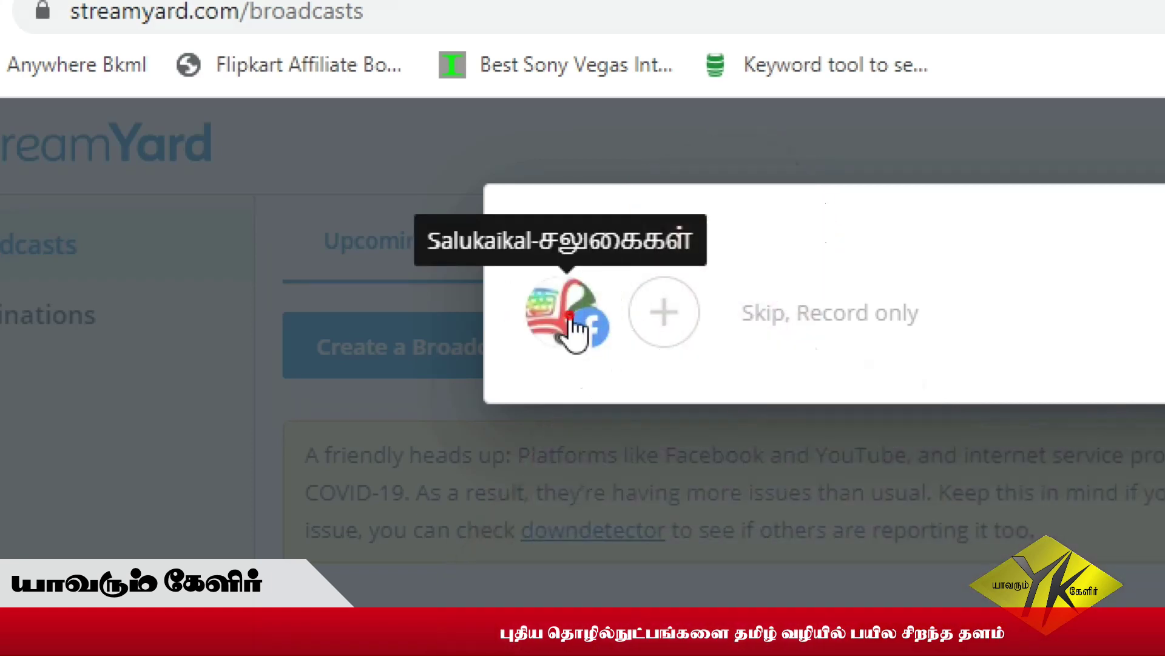
# Select the connected Salukaikal Facebook page as destination, enter the presenter's first name as title, and enter "Test" as description
pyautogui.click(571, 328)
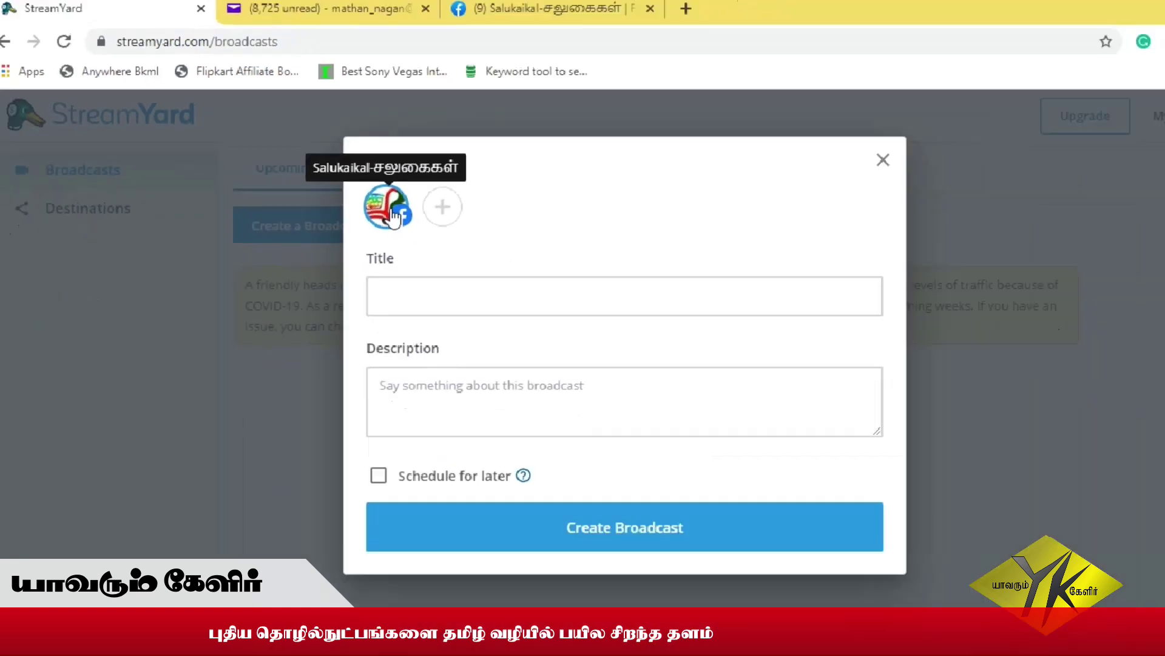
pyautogui.click(411, 280)
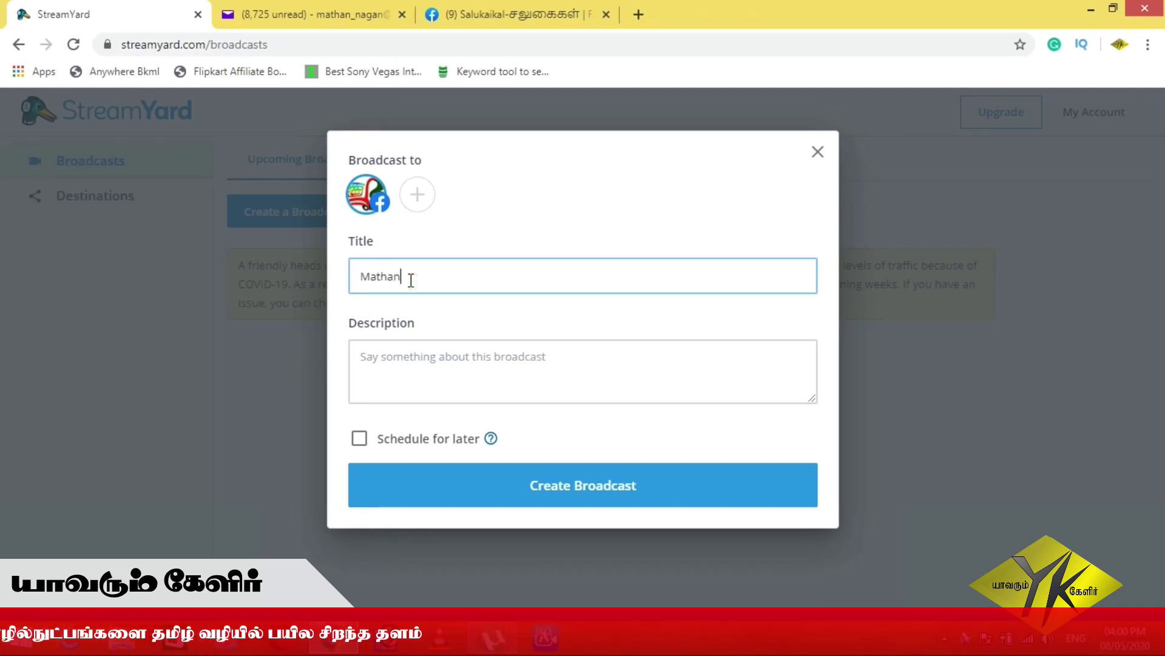
pyautogui.click(418, 371)
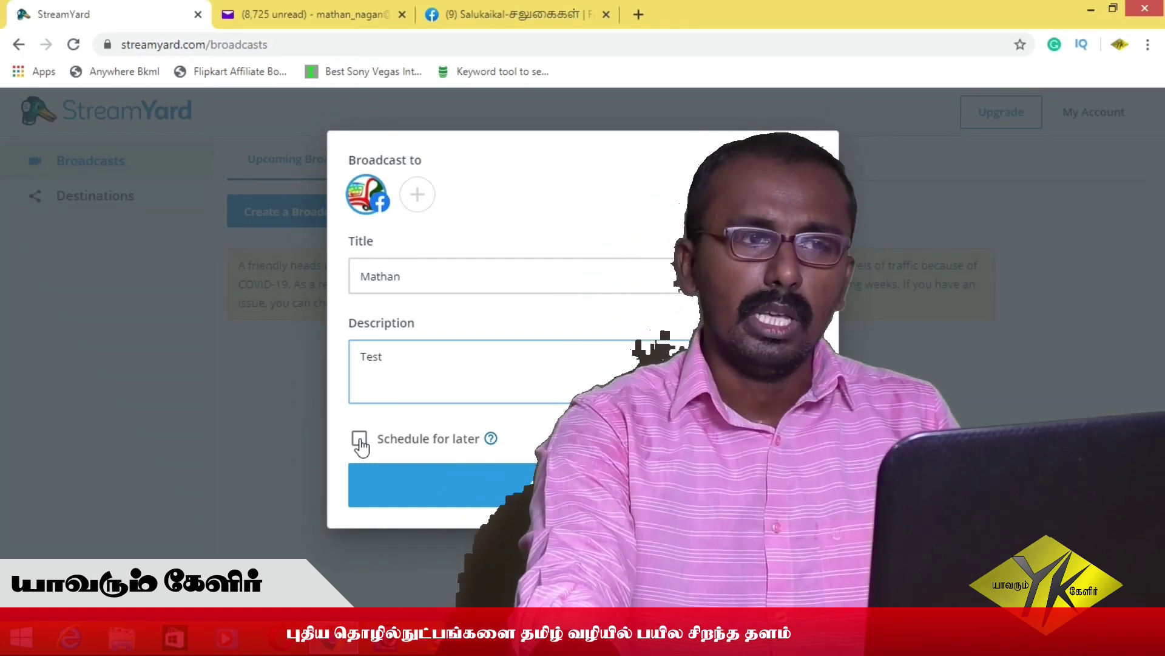
# Enable Schedule for later, examine the thumbnail and start time options, and disable scheduling again
pyautogui.click(360, 438)
pyautogui.scroll(-2, 427, 461)
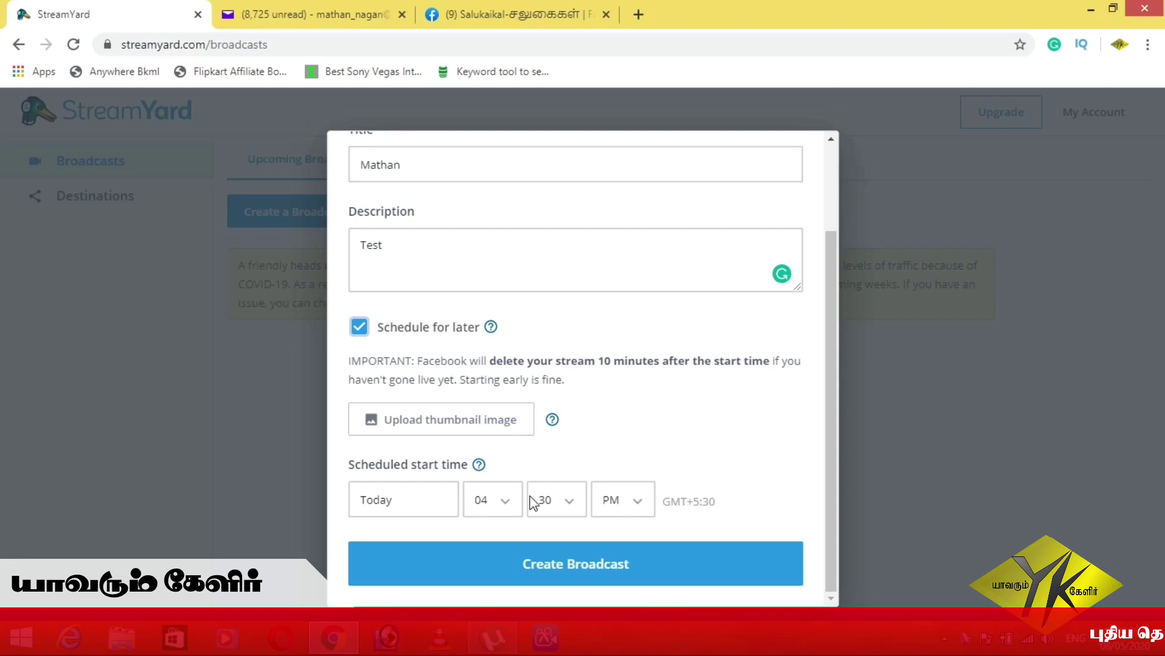
pyautogui.scroll(1, 521, 499)
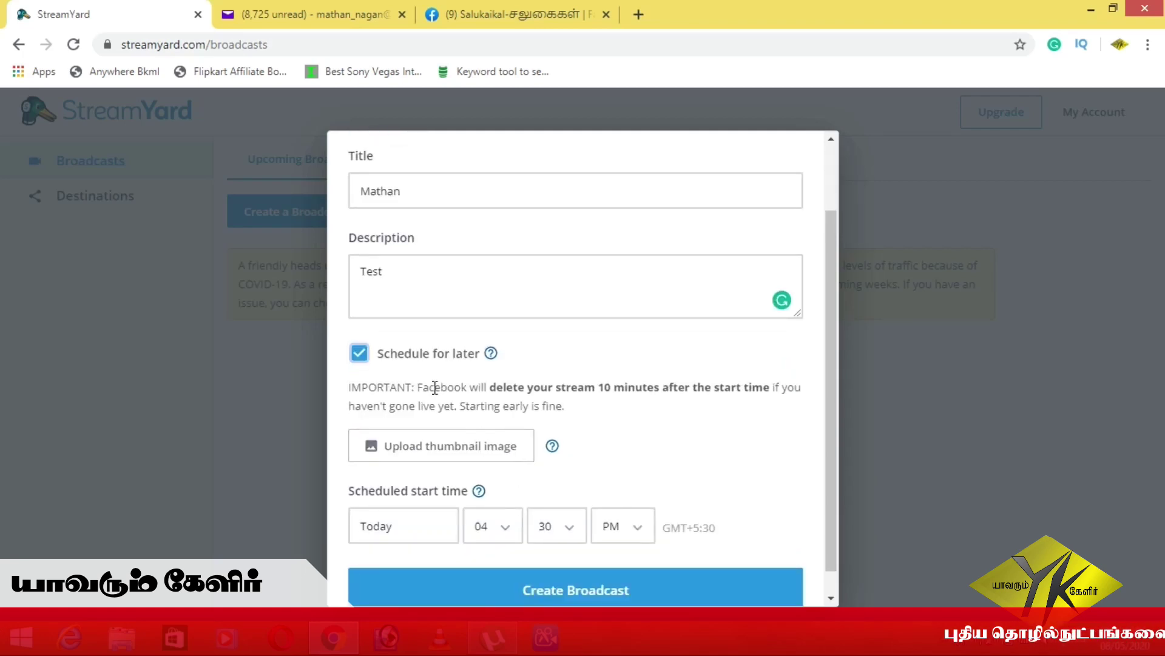
pyautogui.click(360, 355)
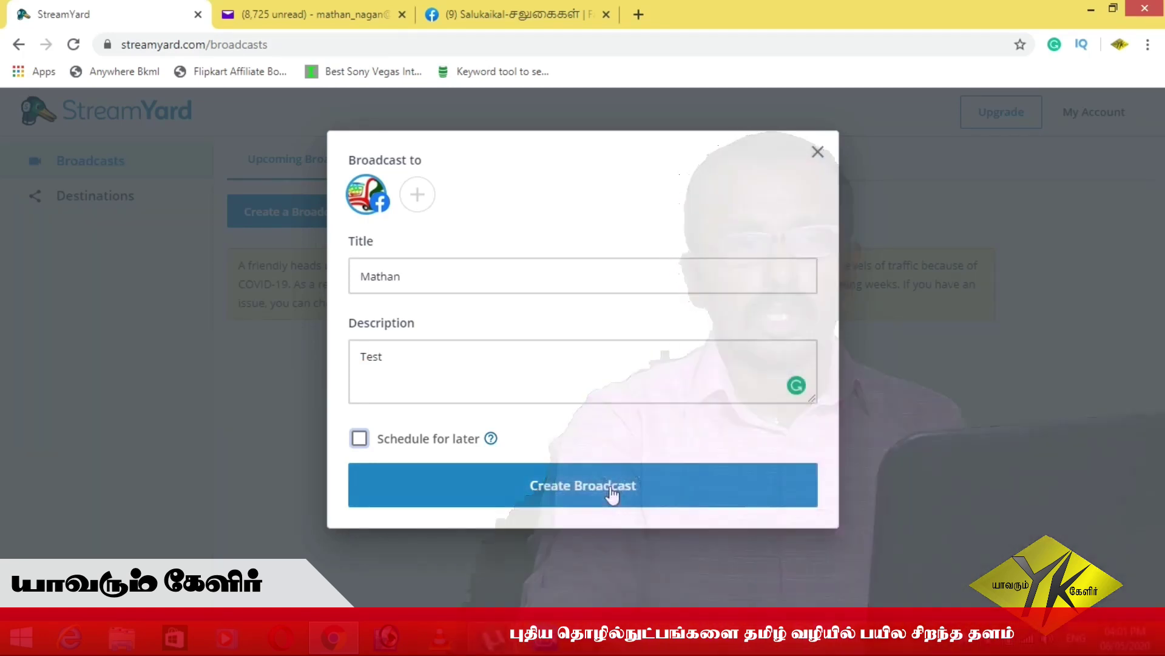
# Create the broadcast for immediate streaming, and open its camera and audio settings
pyautogui.click(611, 493)
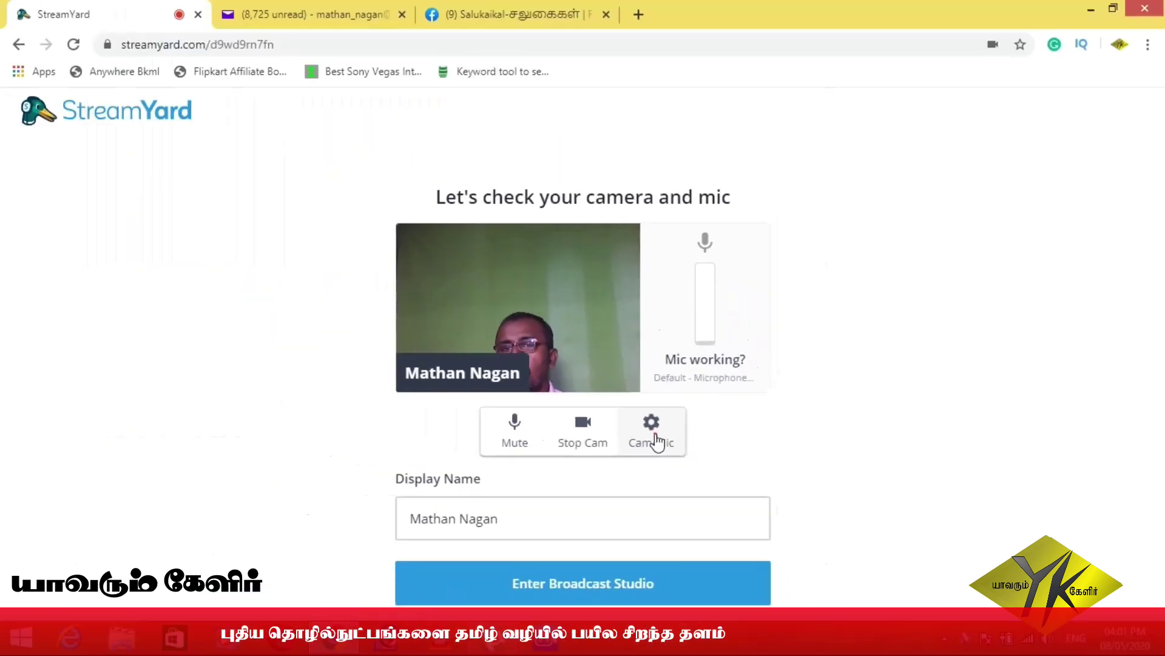
pyautogui.click(657, 441)
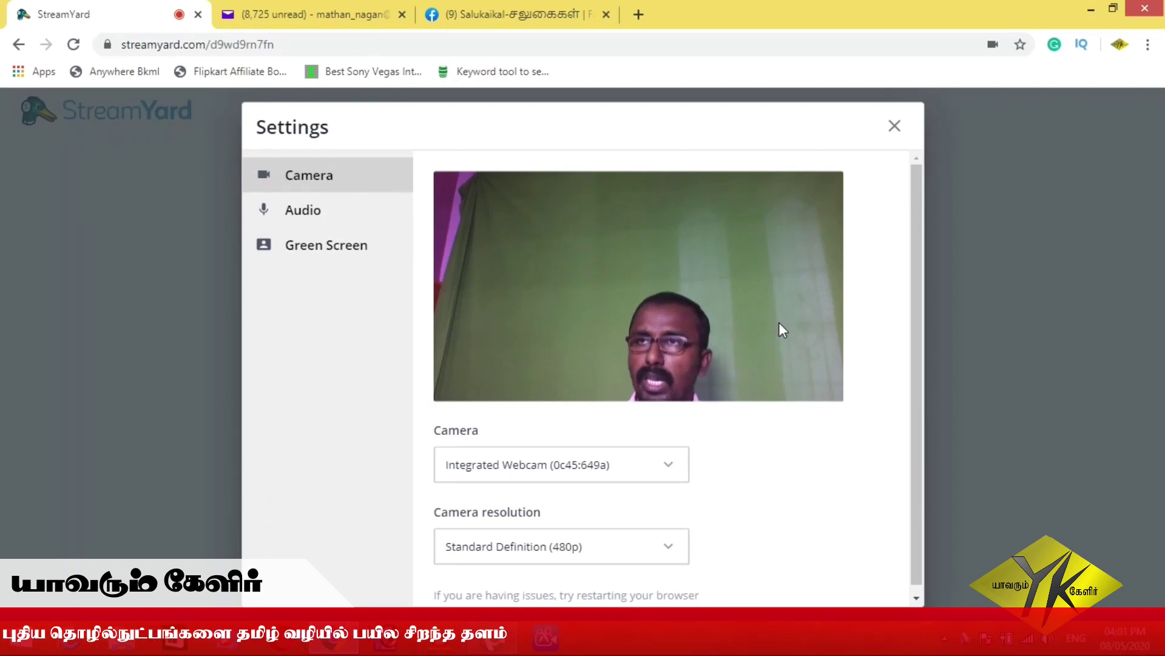
pyautogui.click(315, 211)
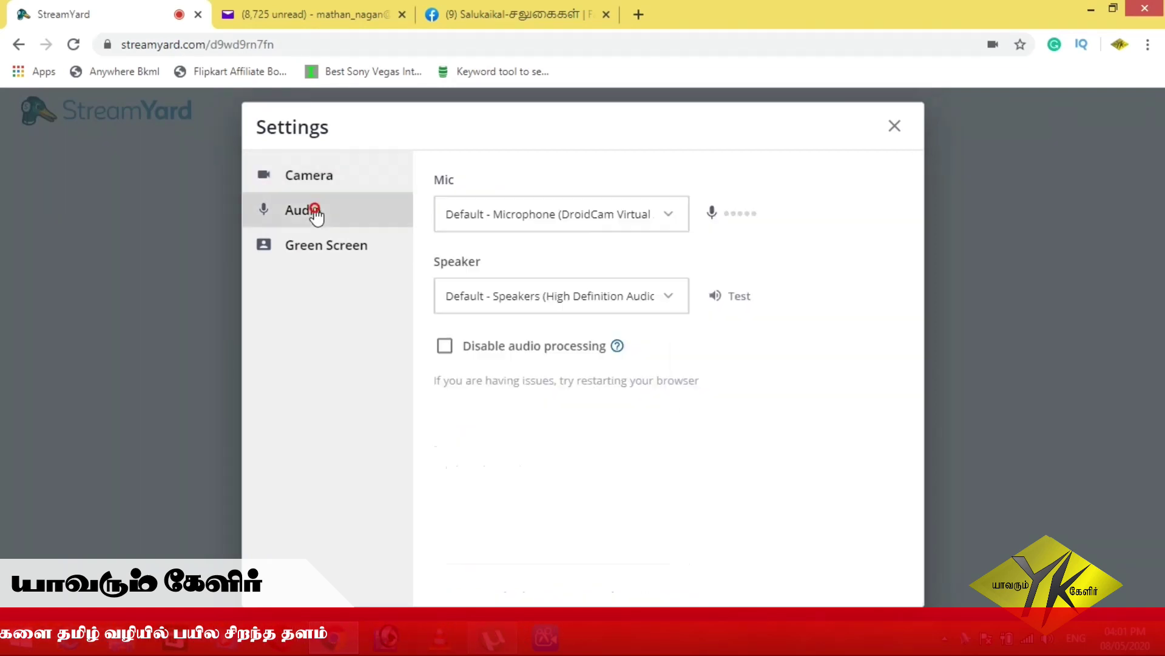
# Try the Default and the Communications entries of Microphone (DroidCam Virtual Audio) as the mic
pyautogui.click(669, 218)
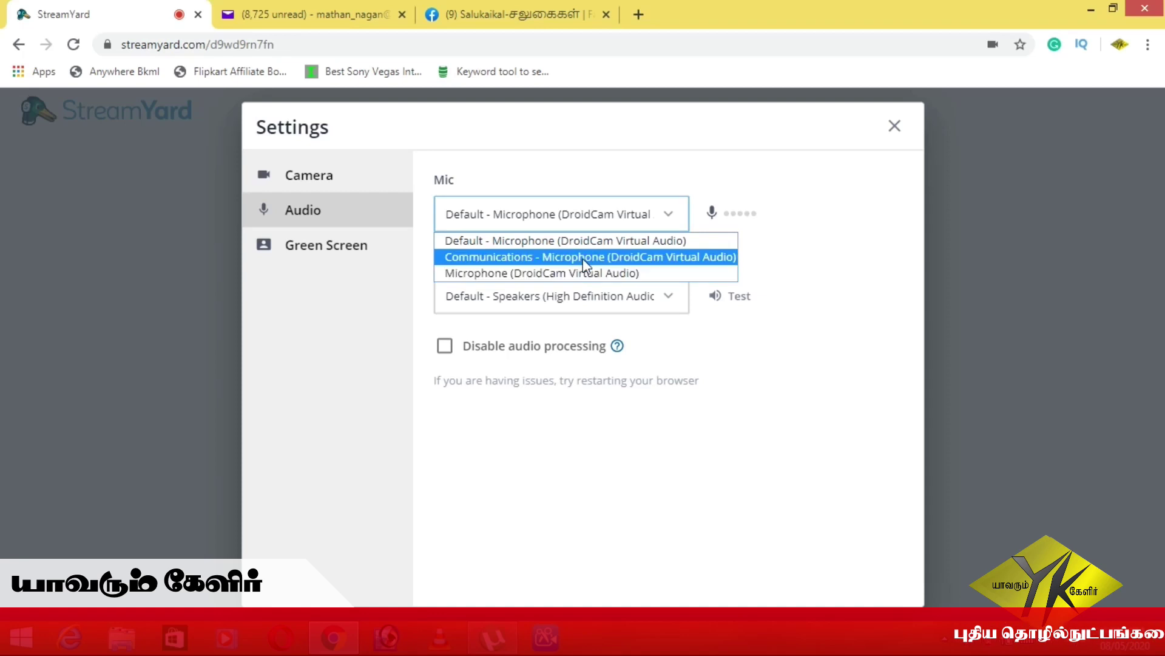
pyautogui.click(592, 239)
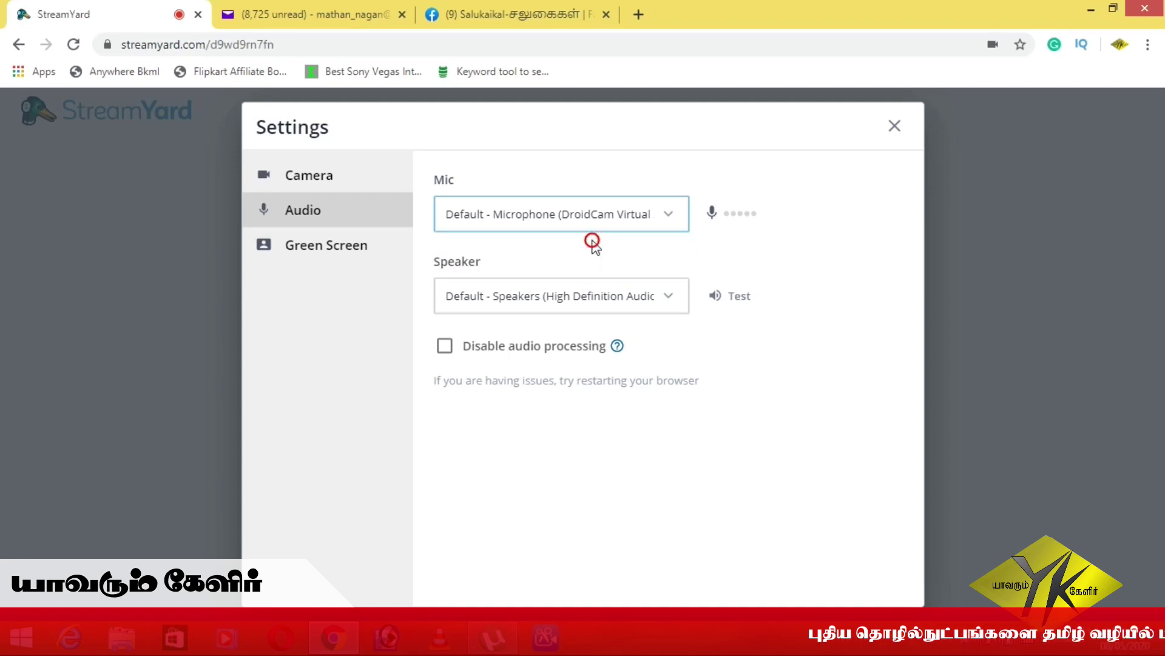
pyautogui.click(590, 216)
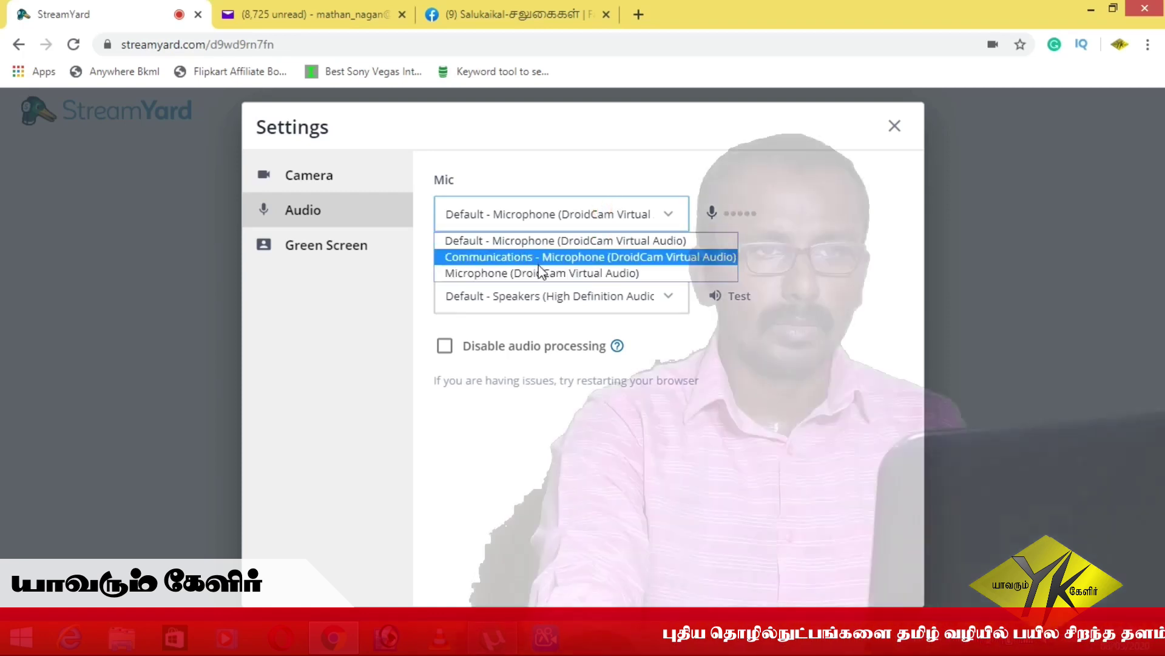
pyautogui.click(534, 257)
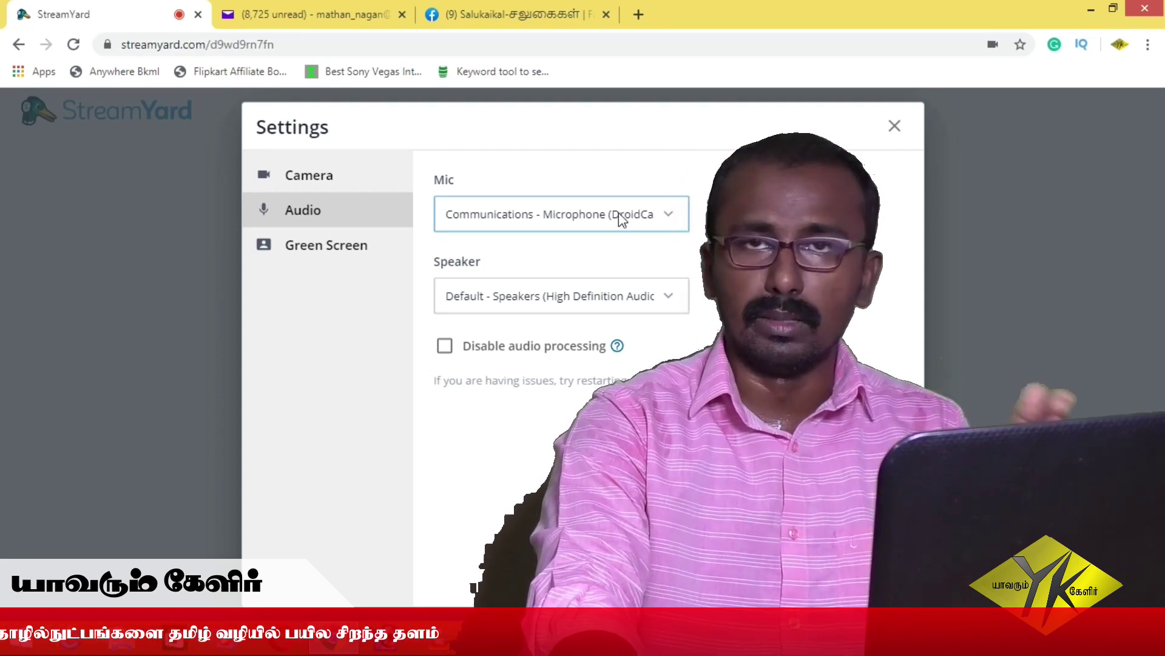
# Set the mic to Microphone (DroidCam Virtual Audio), test the default speaker, and close the settings
pyautogui.click(620, 220)
pyautogui.click(620, 219)
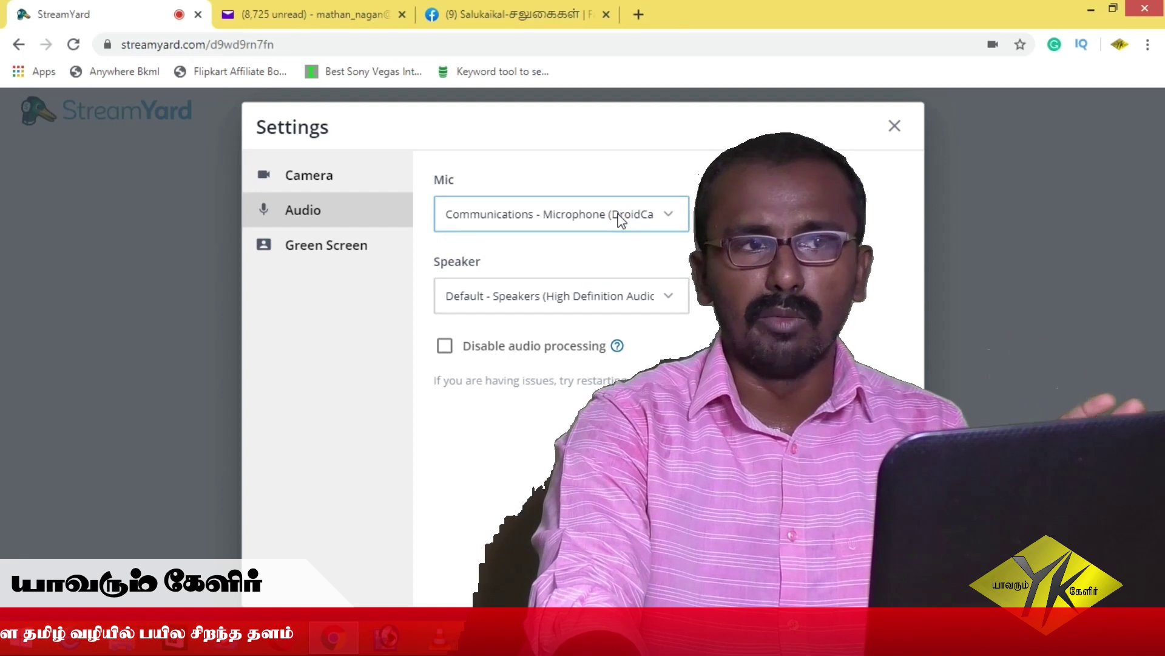
pyautogui.click(621, 220)
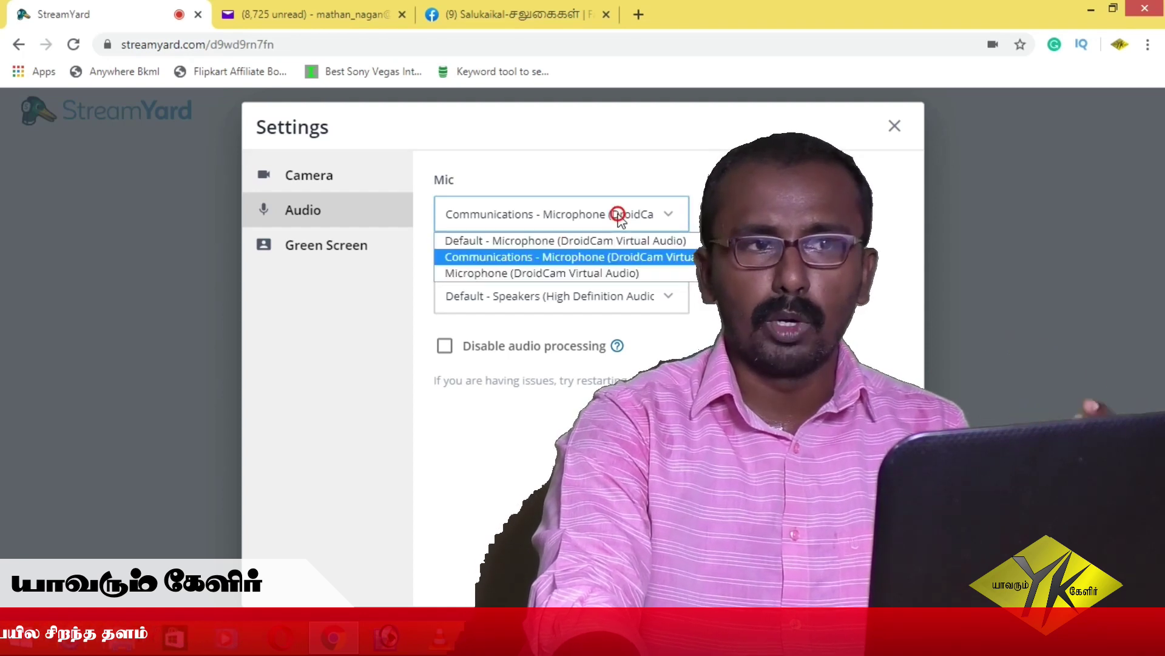
pyautogui.click(591, 270)
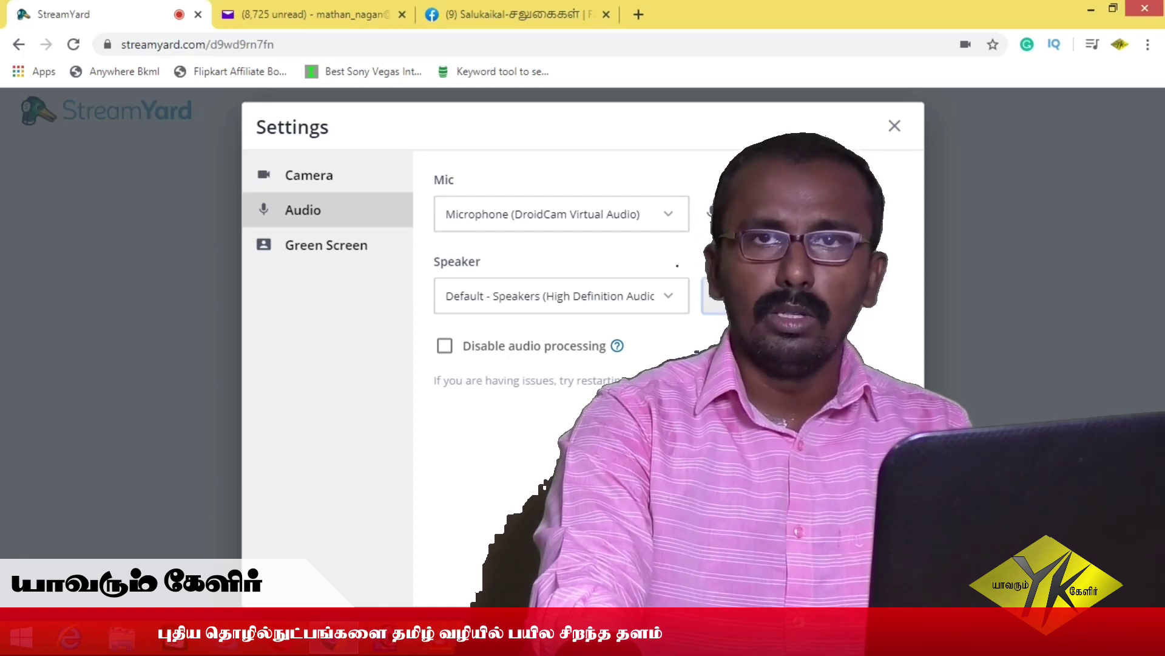
pyautogui.click(734, 303)
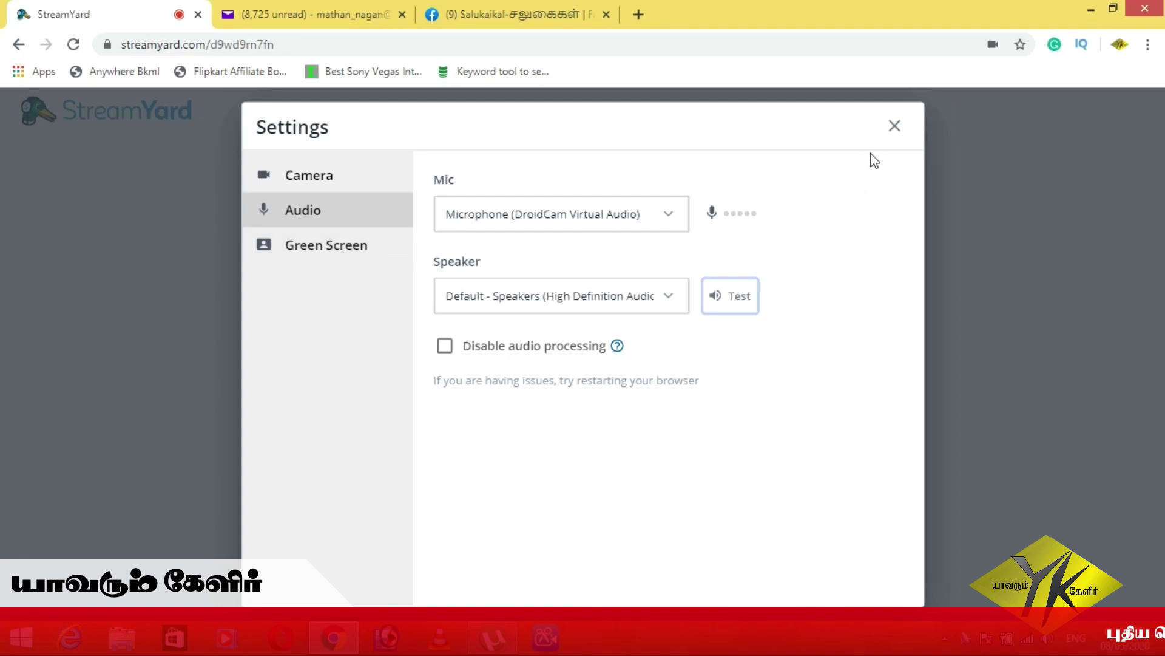
pyautogui.click(897, 126)
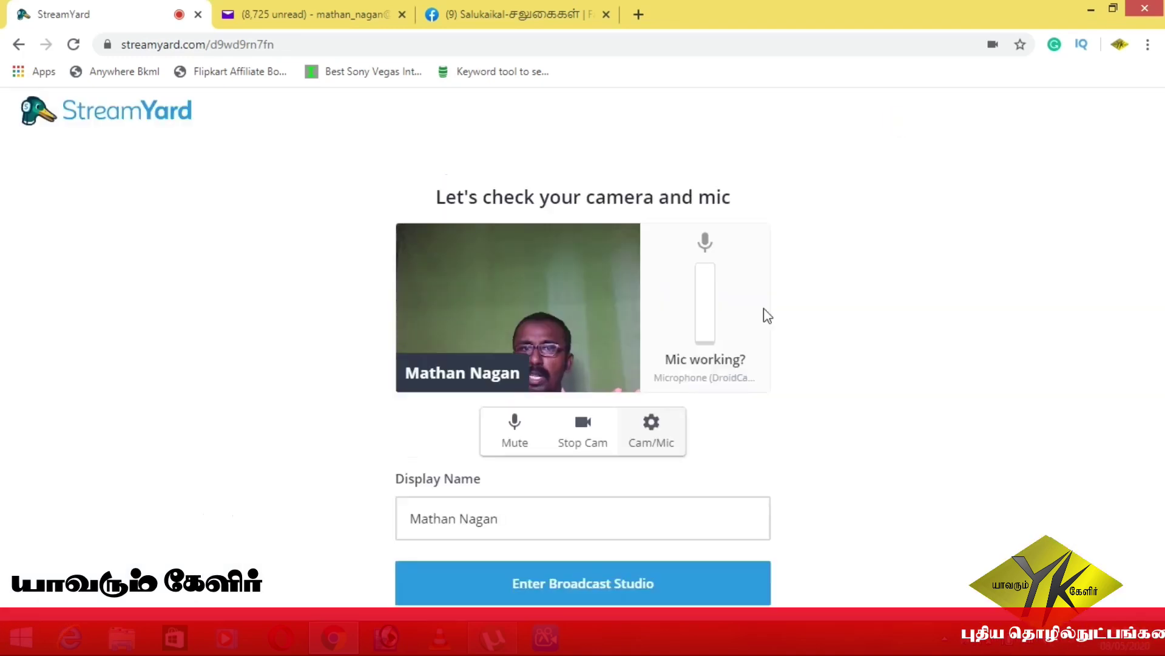
# Enter the broadcast studio with the existing display name, and add the presenter's webcam feed to the stream
pyautogui.tripleClick(534, 509)
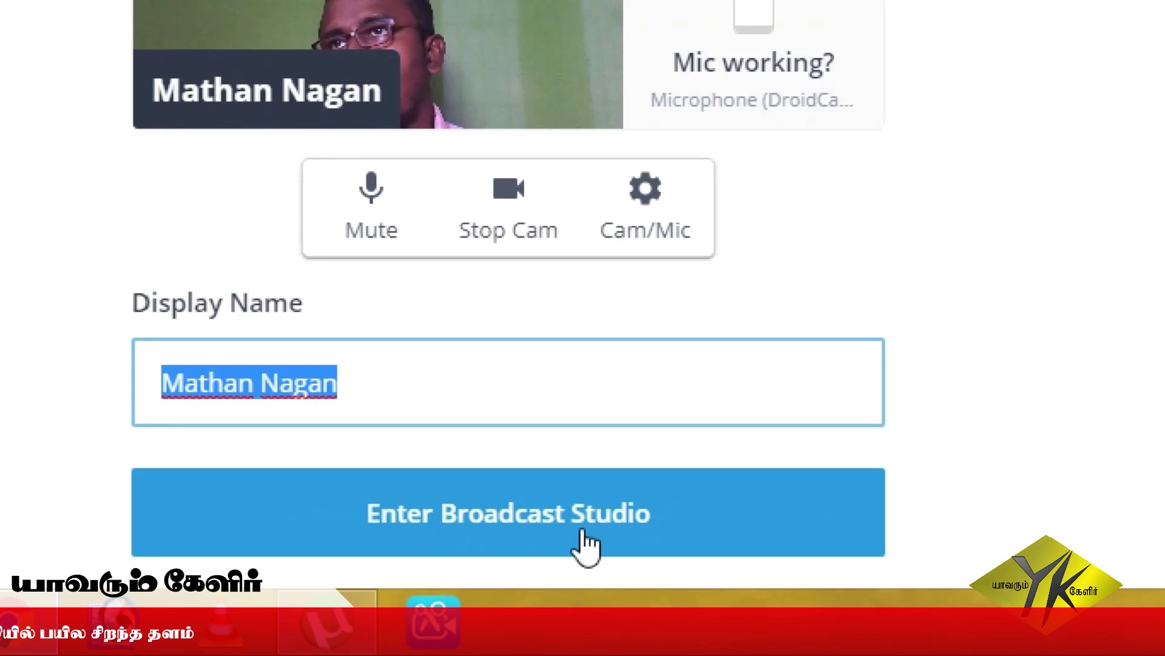
pyautogui.click(582, 529)
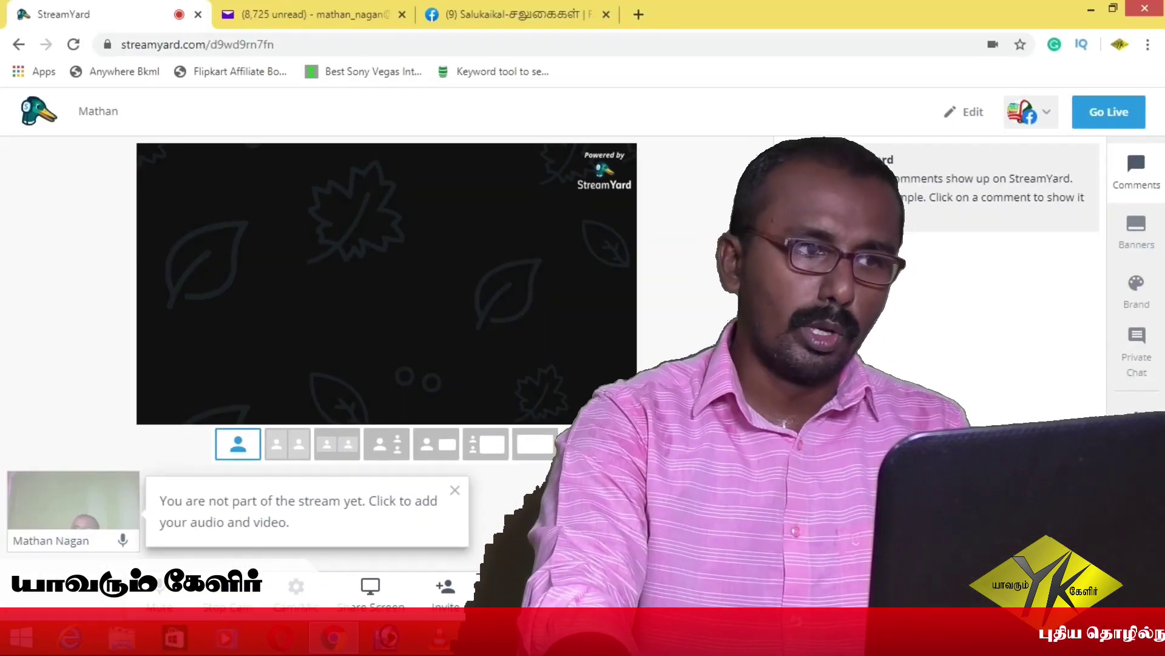
pyautogui.click(61, 501)
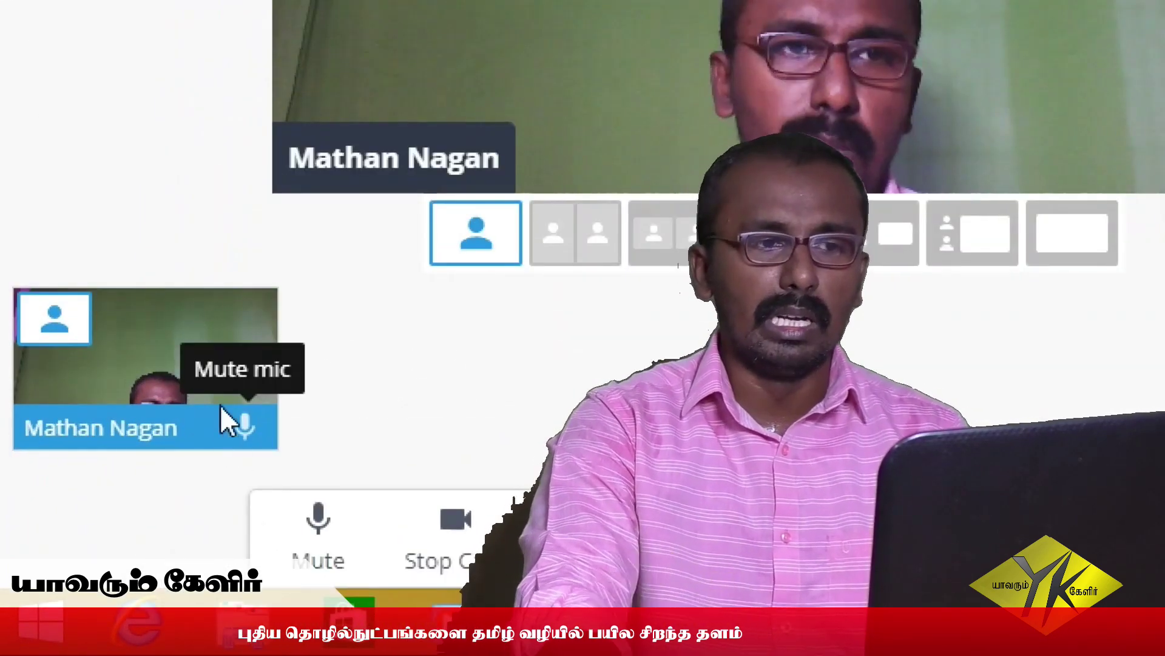
# Remove the presenter's webcam feed from the stream, dismiss the audio tip, and go live on the Facebook page
pyautogui.moveTo(130, 516)
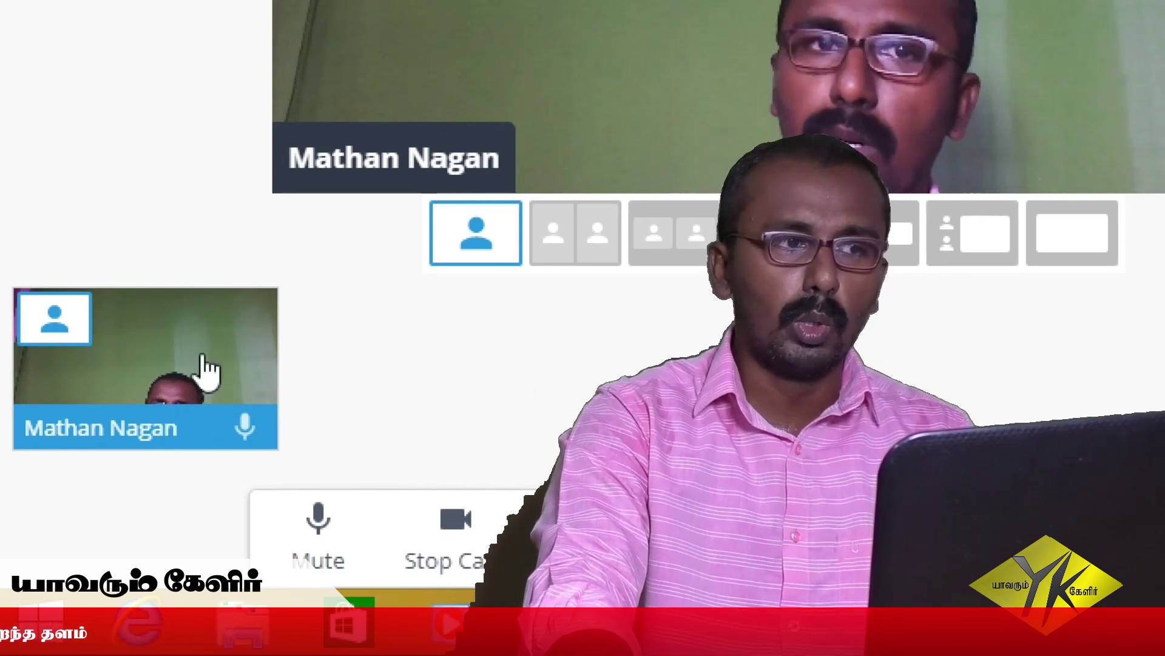
pyautogui.moveTo(180, 330)
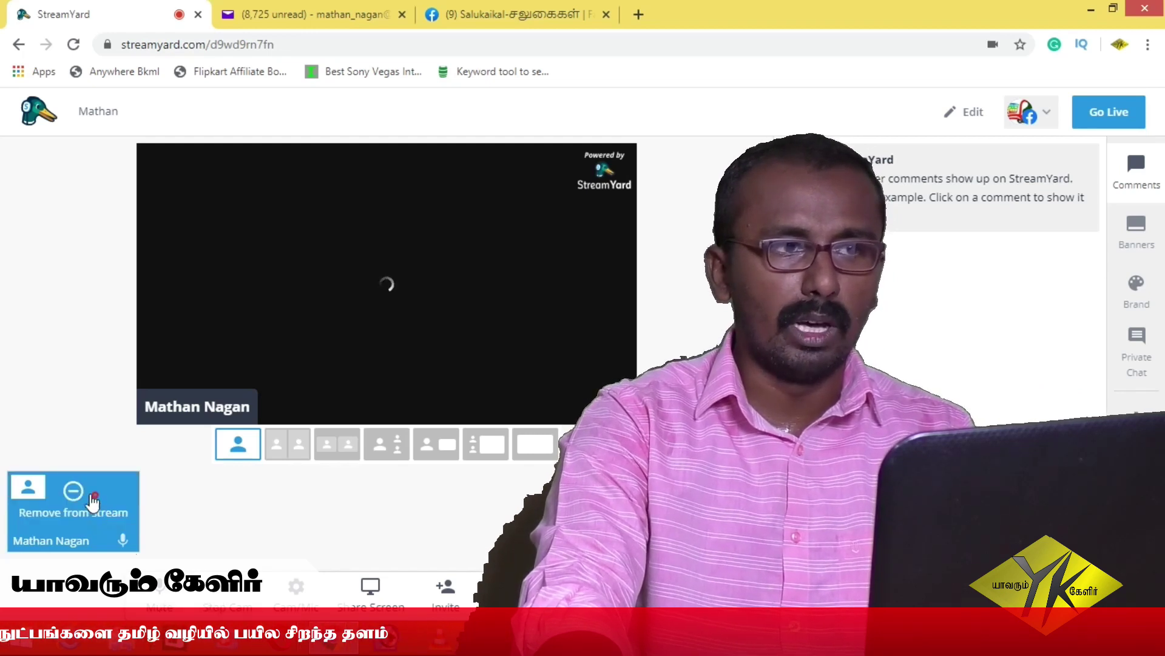
pyautogui.click(82, 493)
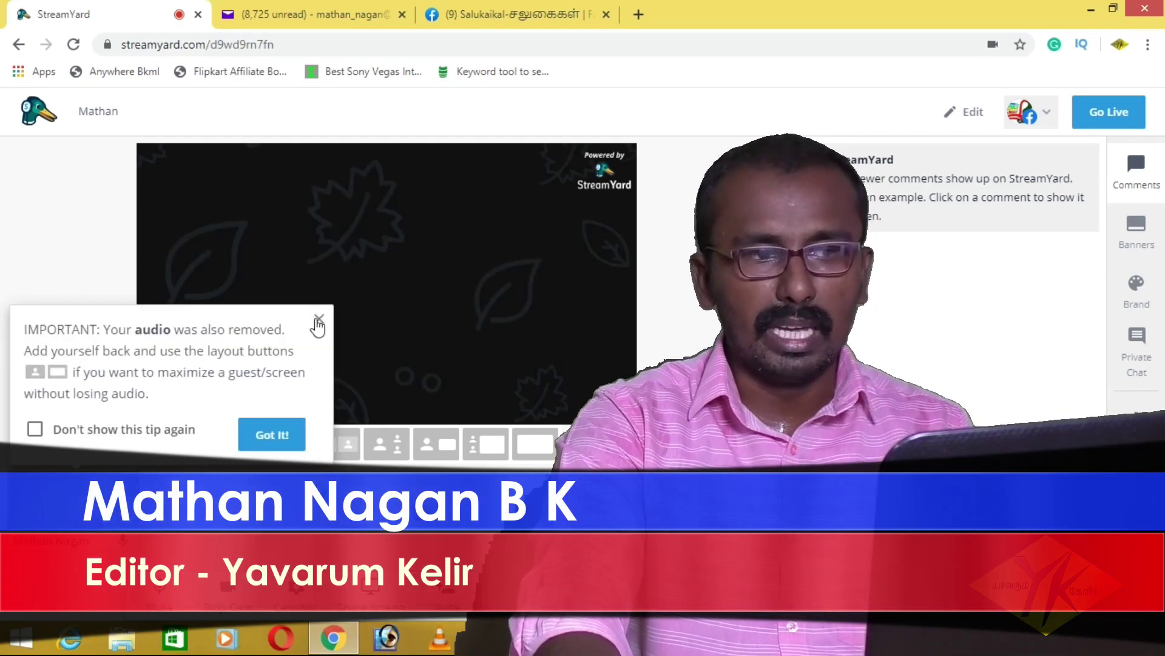
pyautogui.click(318, 321)
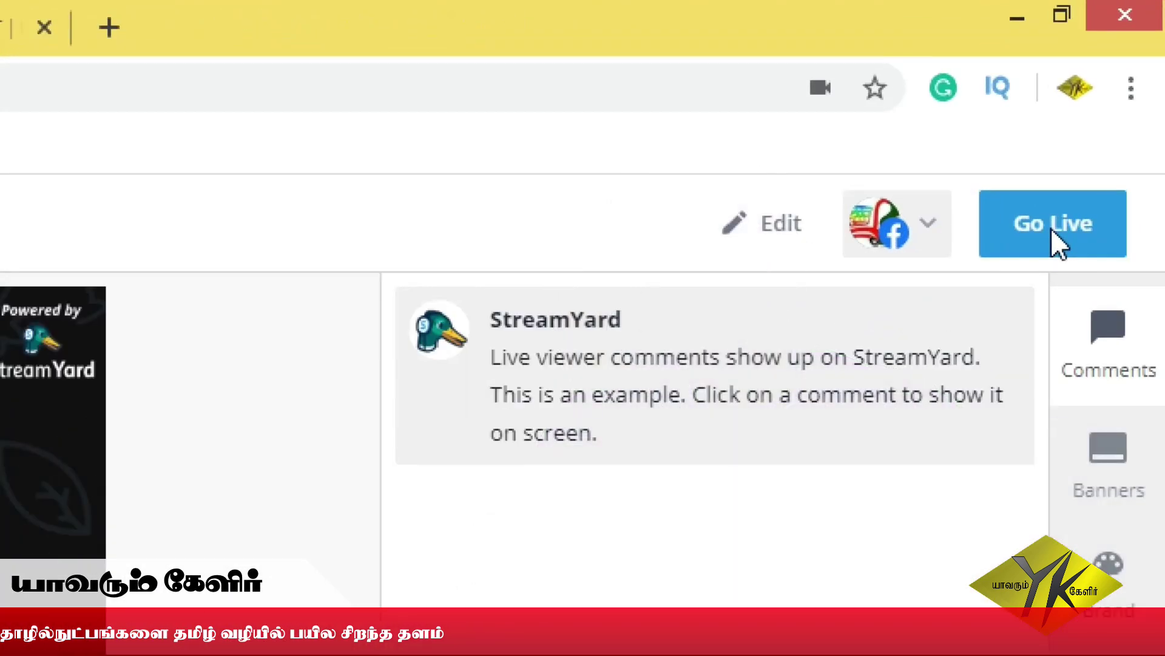
pyautogui.click(1051, 228)
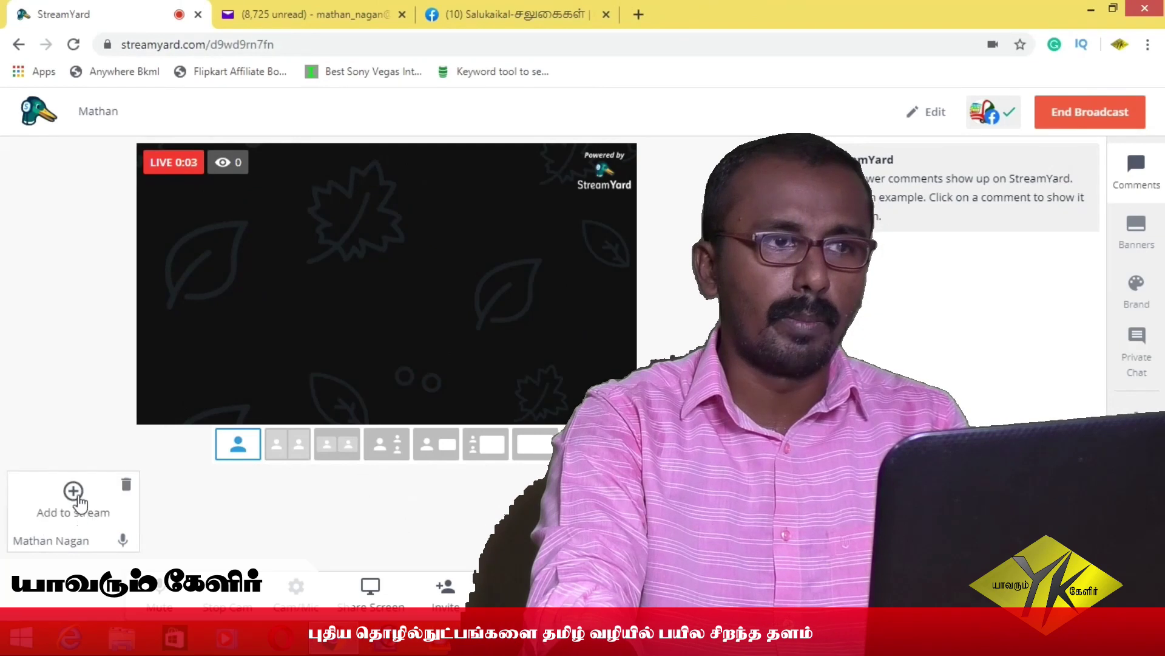
# Add the presenter's webcam feed to the stream, and check the live "Test" post on the reloaded Facebook page
pyautogui.click(73, 491)
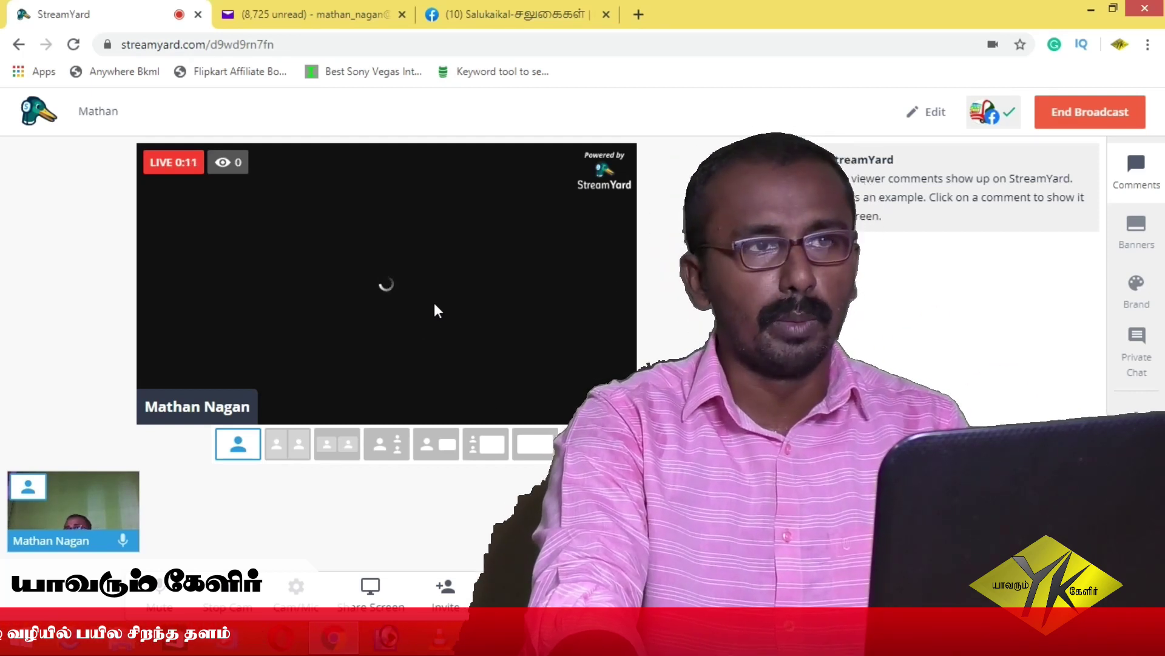
pyautogui.click(499, 9)
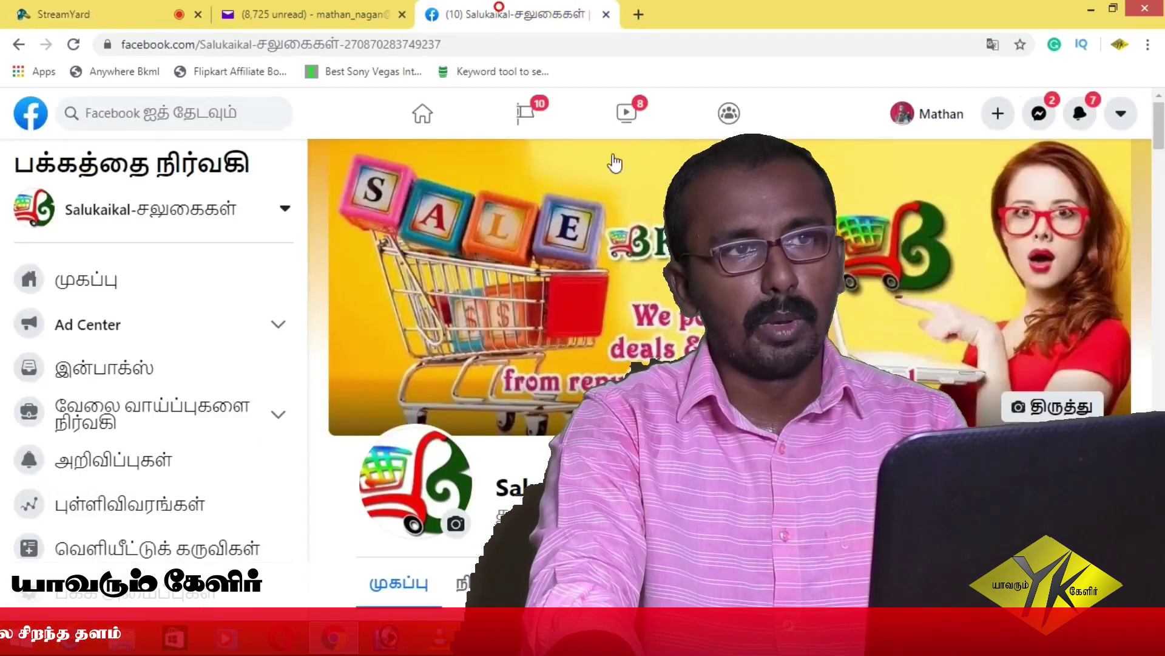
pyautogui.click(473, 43)
pyautogui.press('Return')
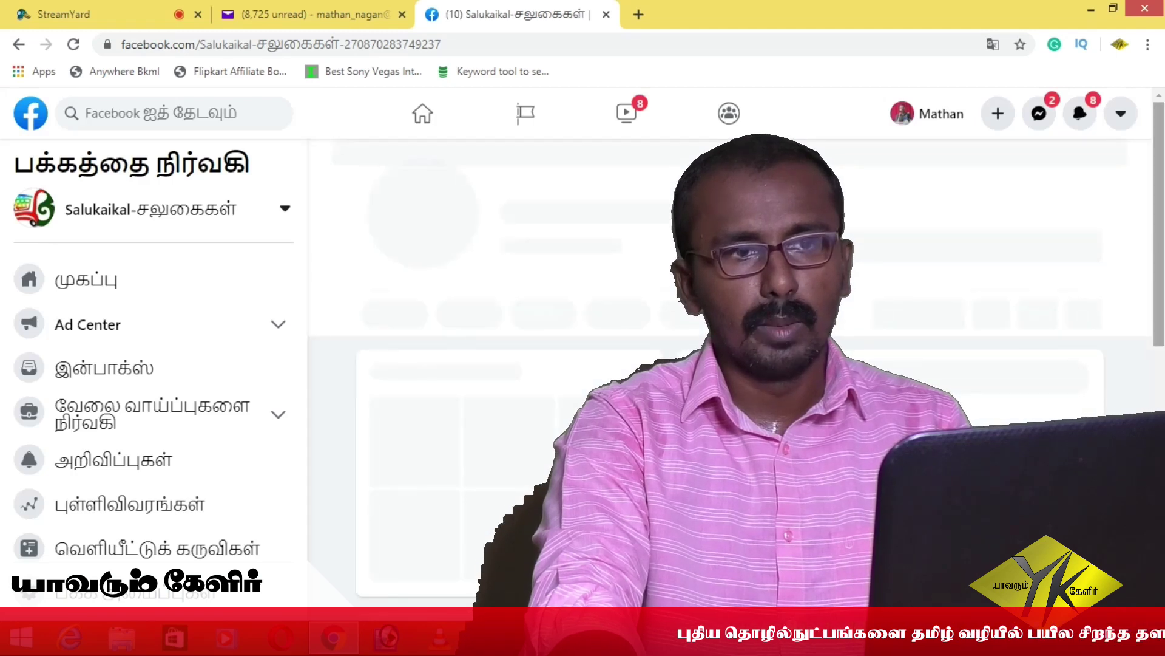
pyautogui.scroll(-2, 1162, 321)
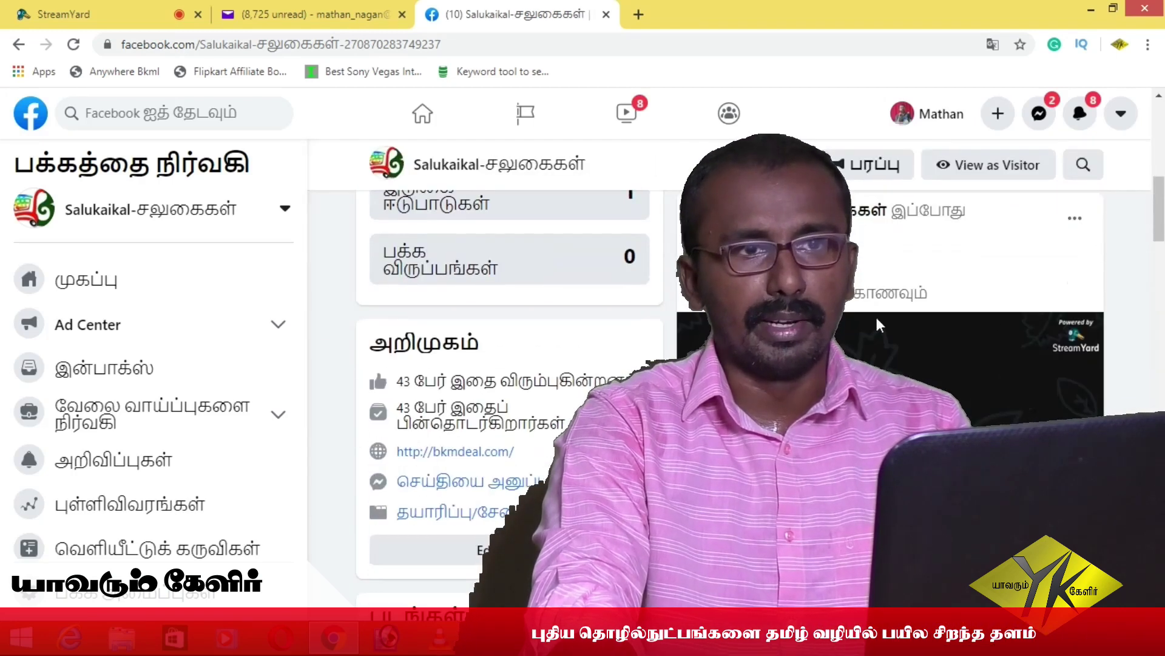
pyautogui.scroll(1, 970, 411)
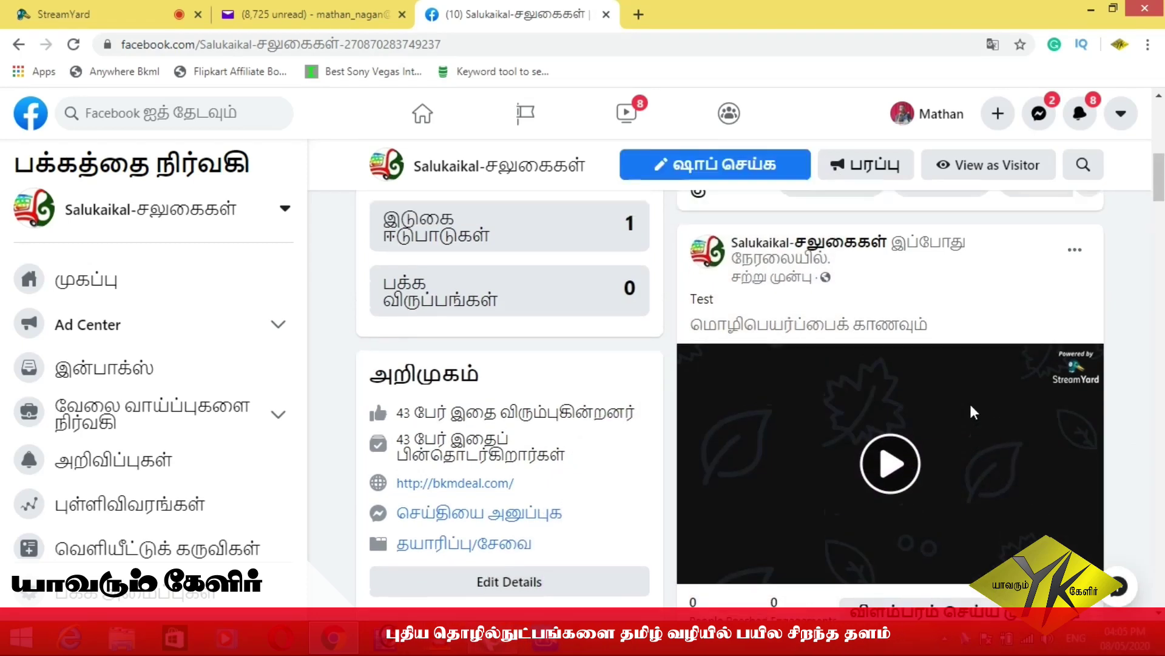
pyautogui.scroll(1, 800, 440)
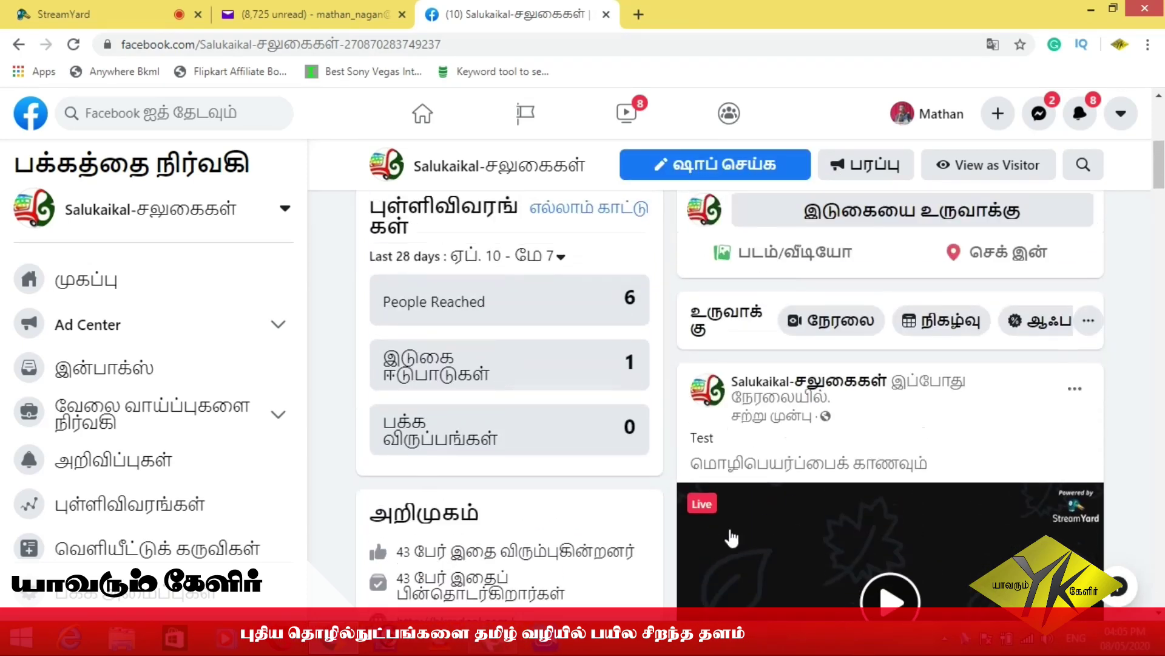
pyautogui.scroll(-4, 729, 522)
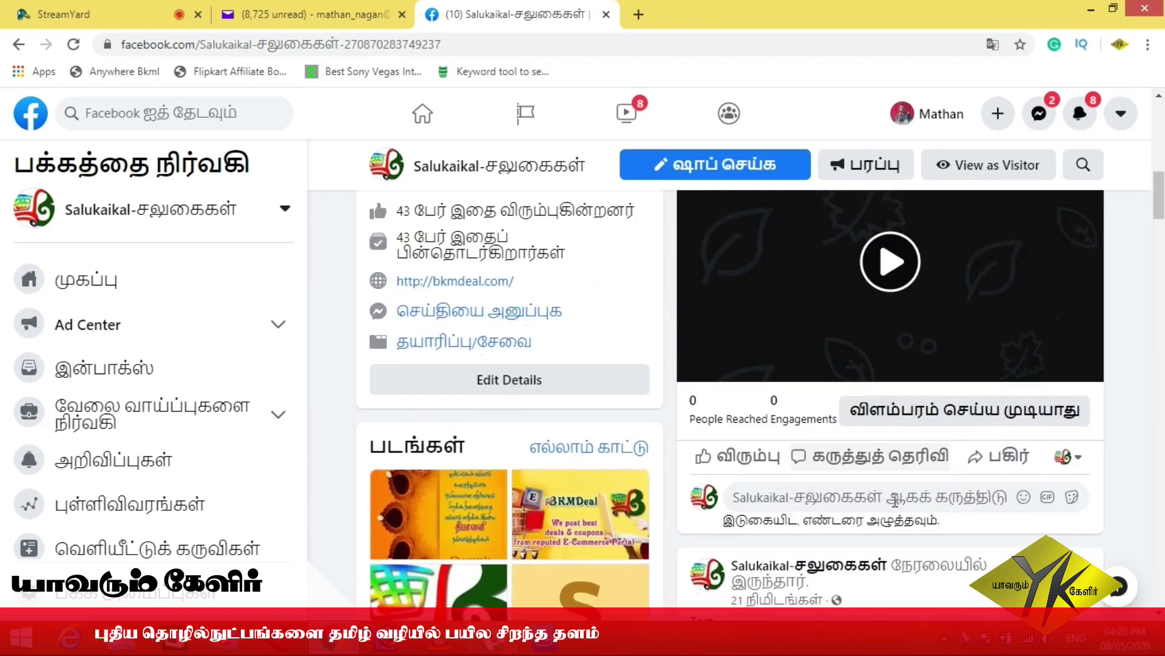
# Post the comment "hai" on the live video post of the Facebook page
pyautogui.click(859, 500)
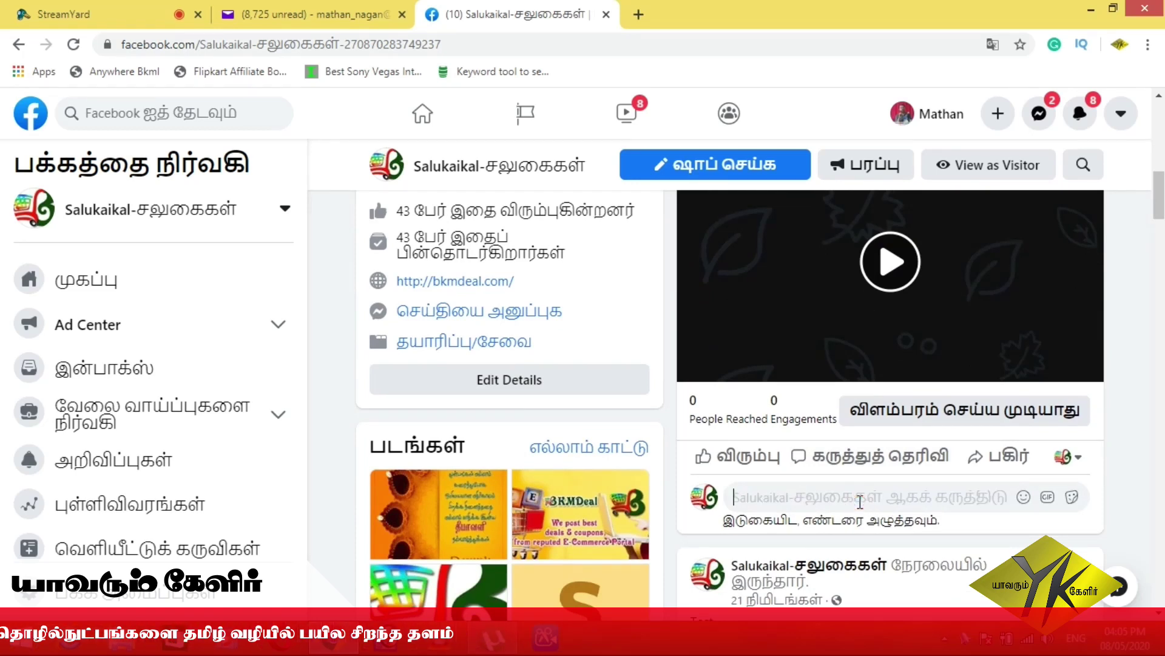
pyautogui.write('hai')
pyautogui.press('Return')
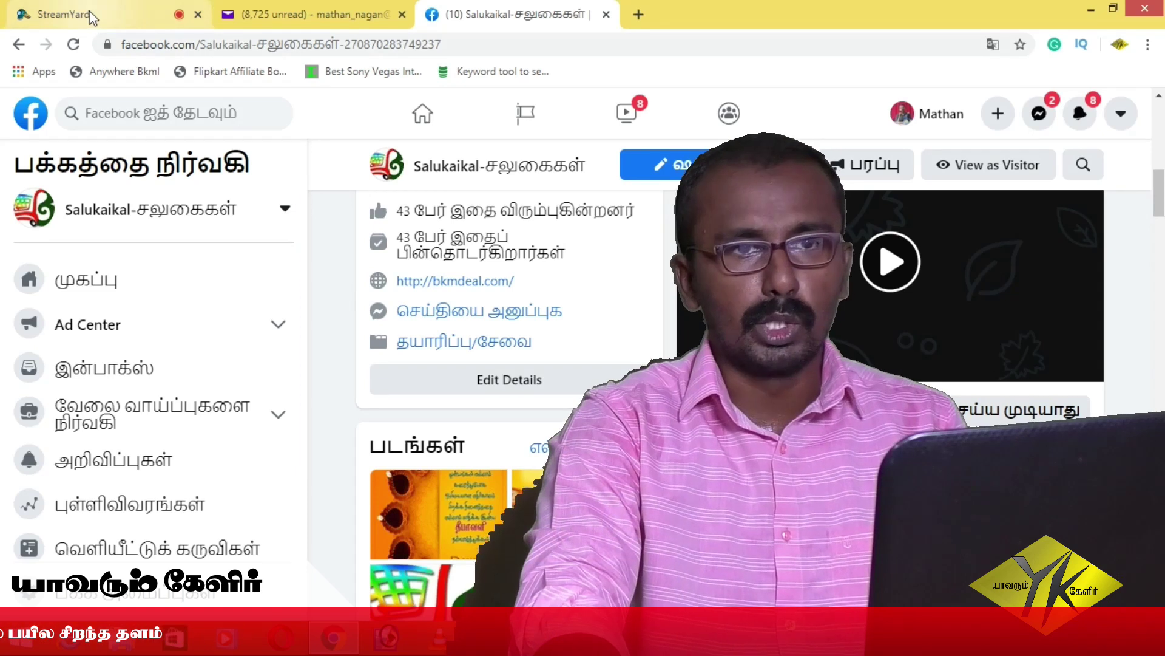
# Switch back to the StreamYard studio and try to show the "hai" comment on the stream
pyautogui.click(89, 17)
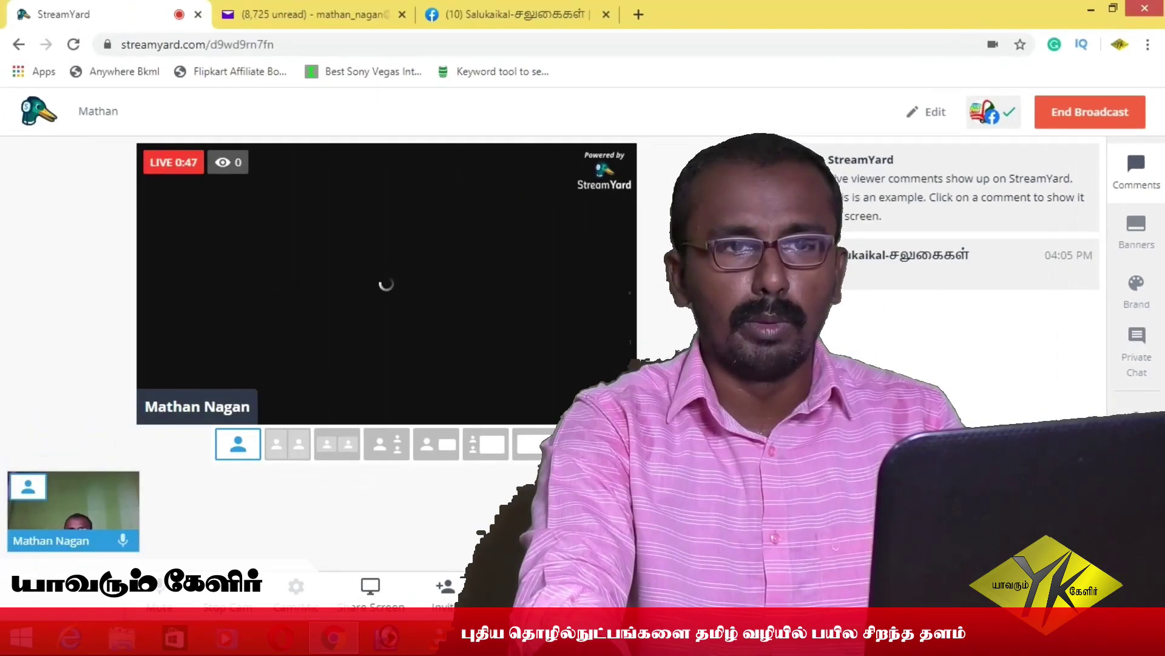
pyautogui.click(927, 267)
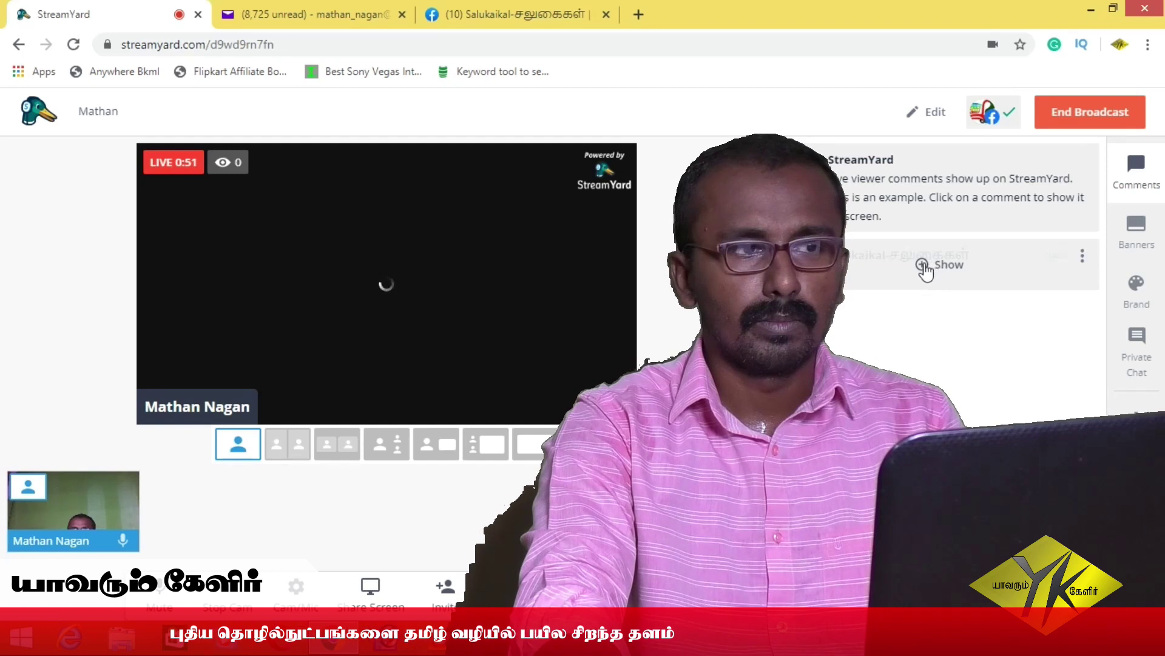
pyautogui.click(923, 267)
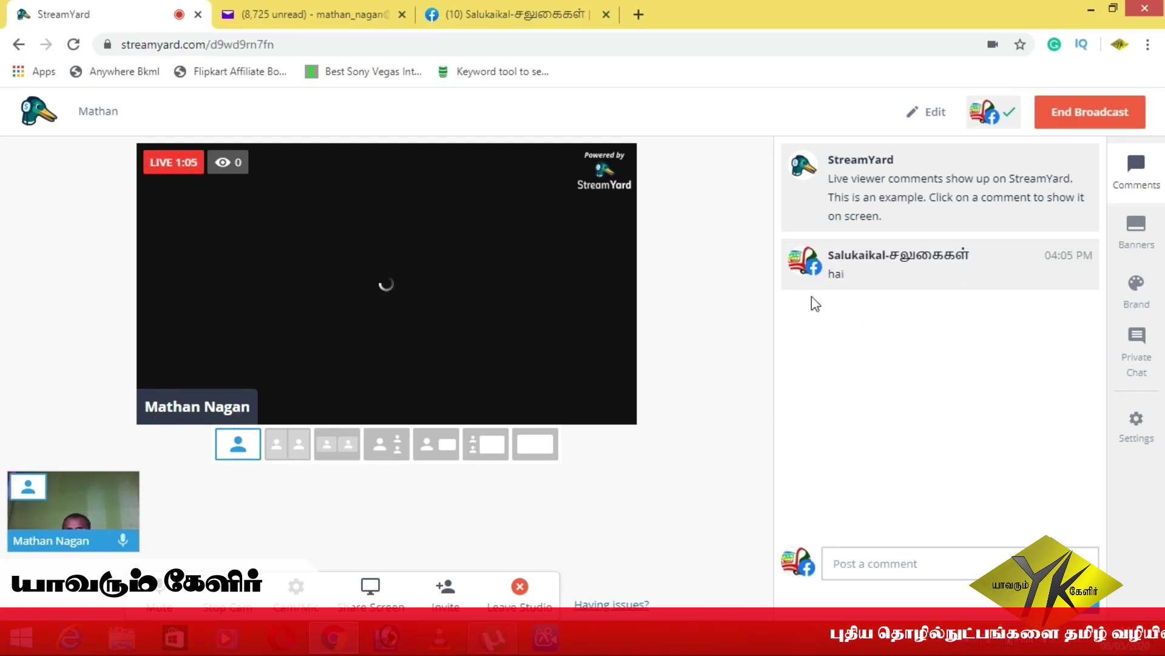
pyautogui.moveTo(799, 275)
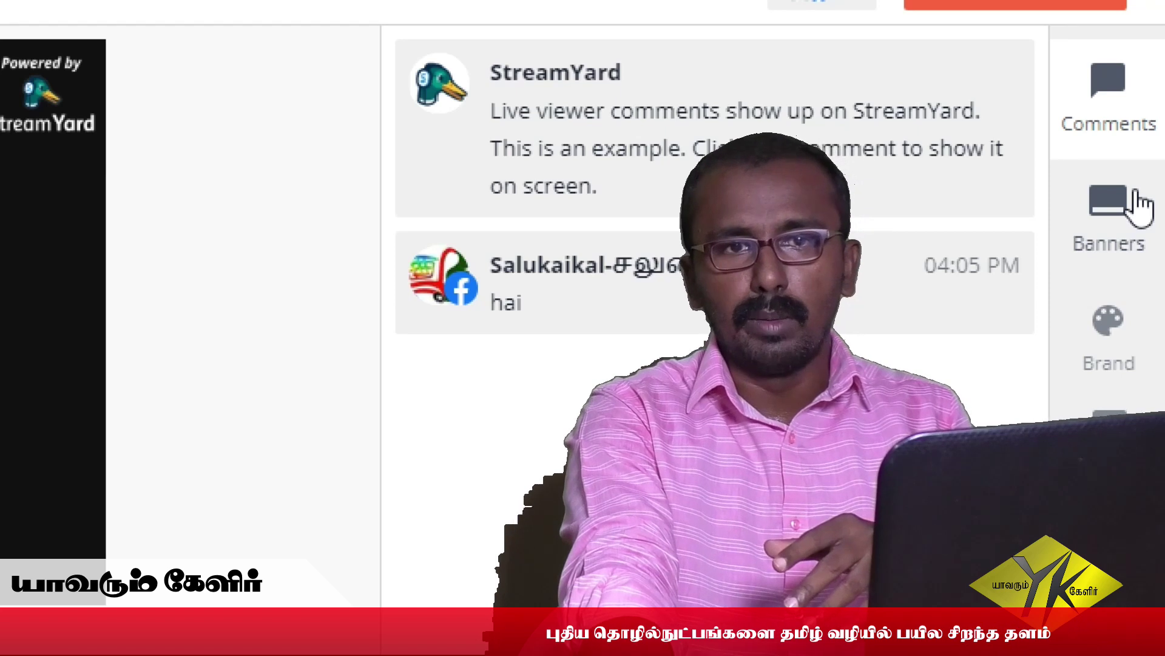
# Review the brand options, try to upload a custom logo and hide the StreamYard logo, and dismiss each upgrade offer
pyautogui.click(1113, 353)
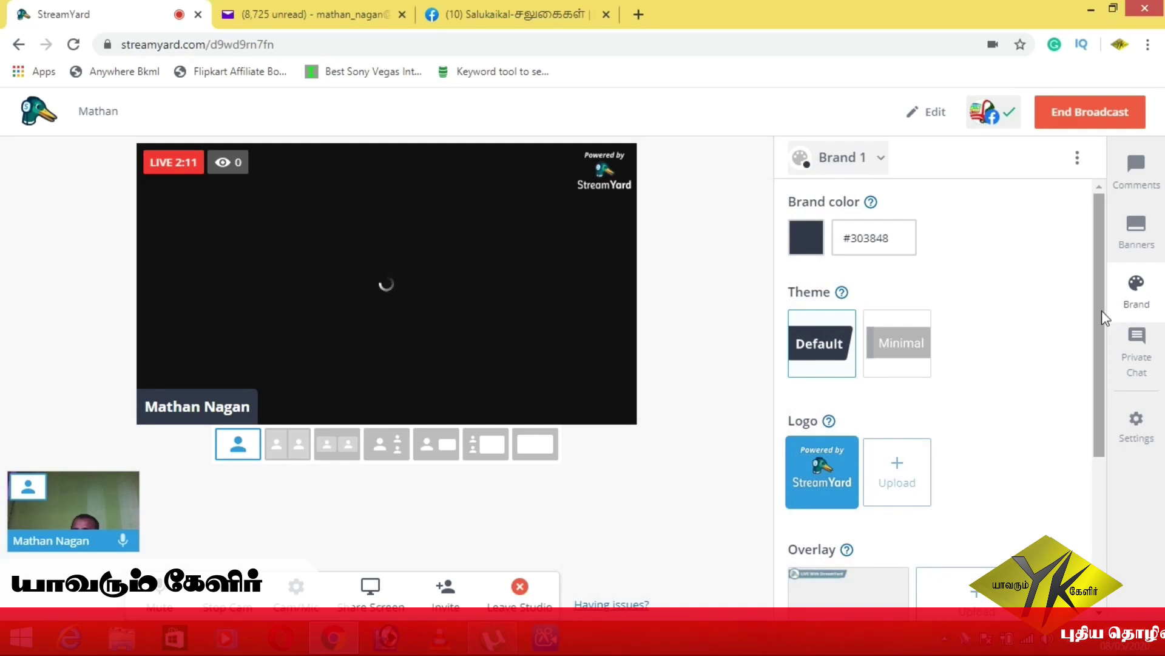
pyautogui.scroll(-3, 1097, 346)
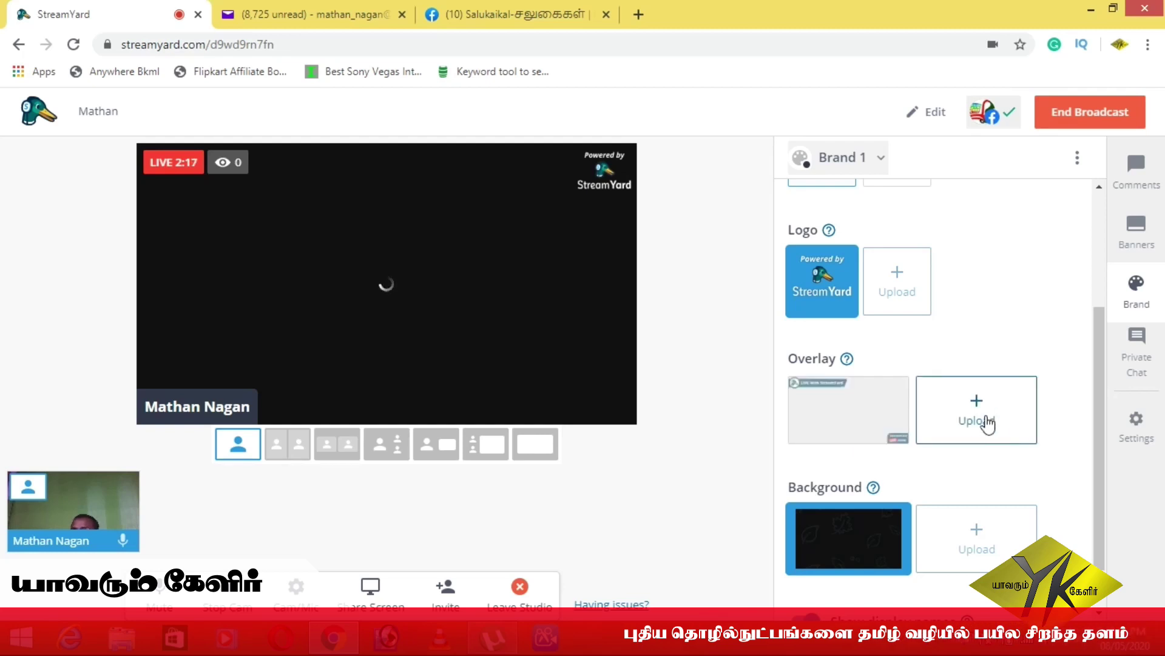
pyautogui.scroll(-1, 984, 437)
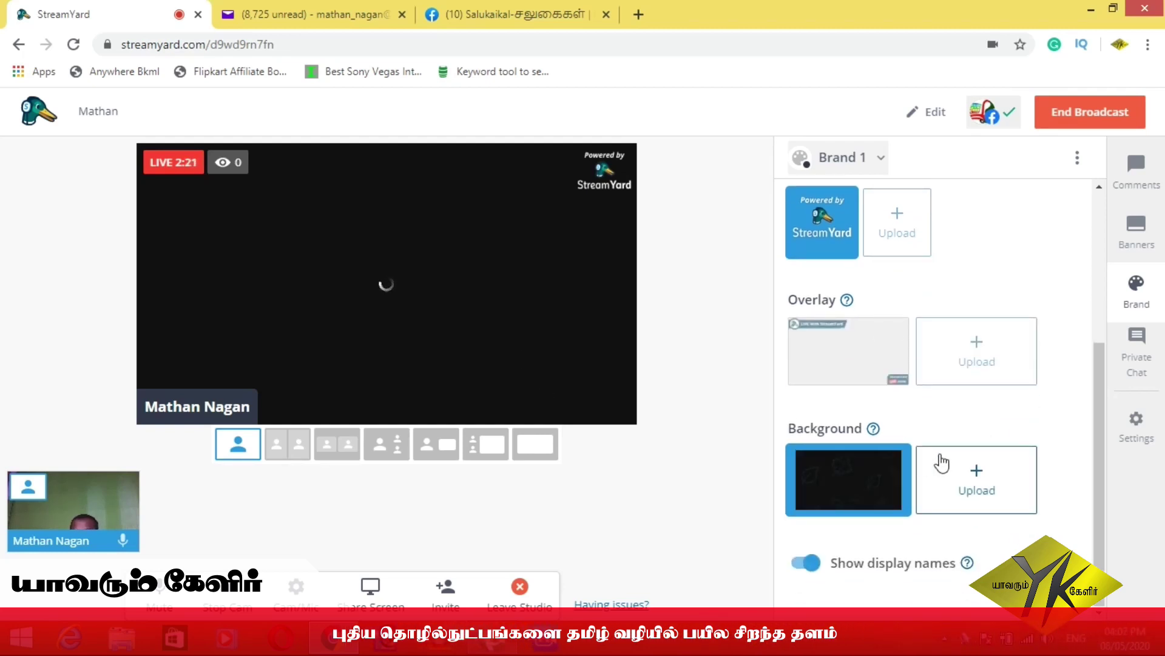
pyautogui.scroll(4, 991, 476)
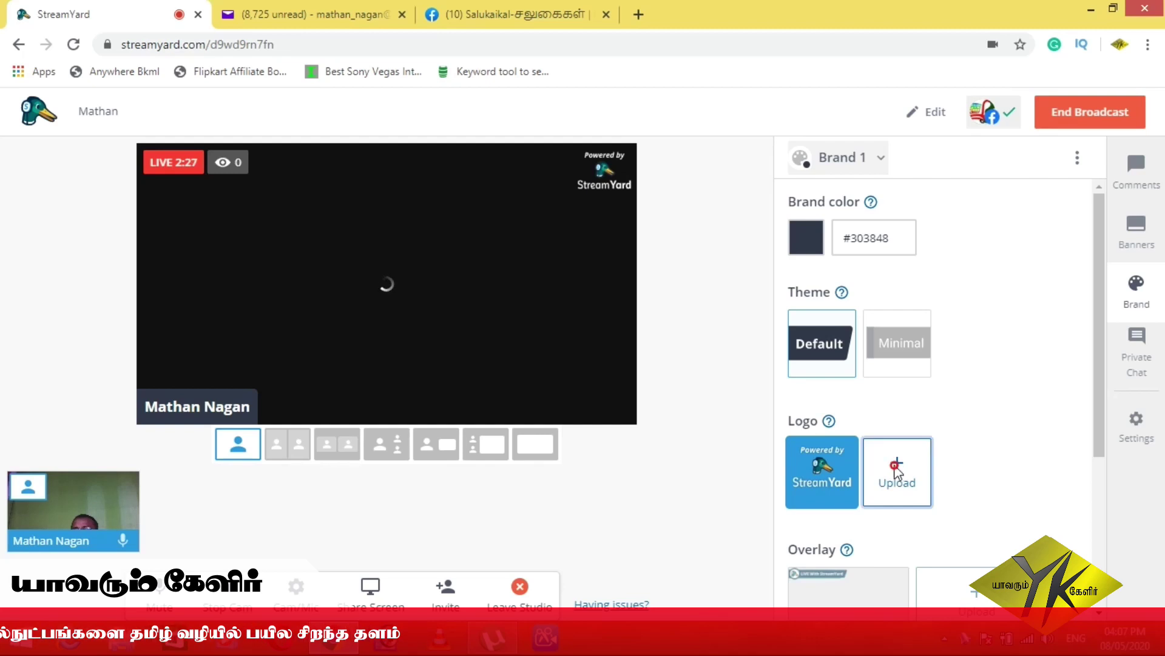
pyautogui.click(897, 474)
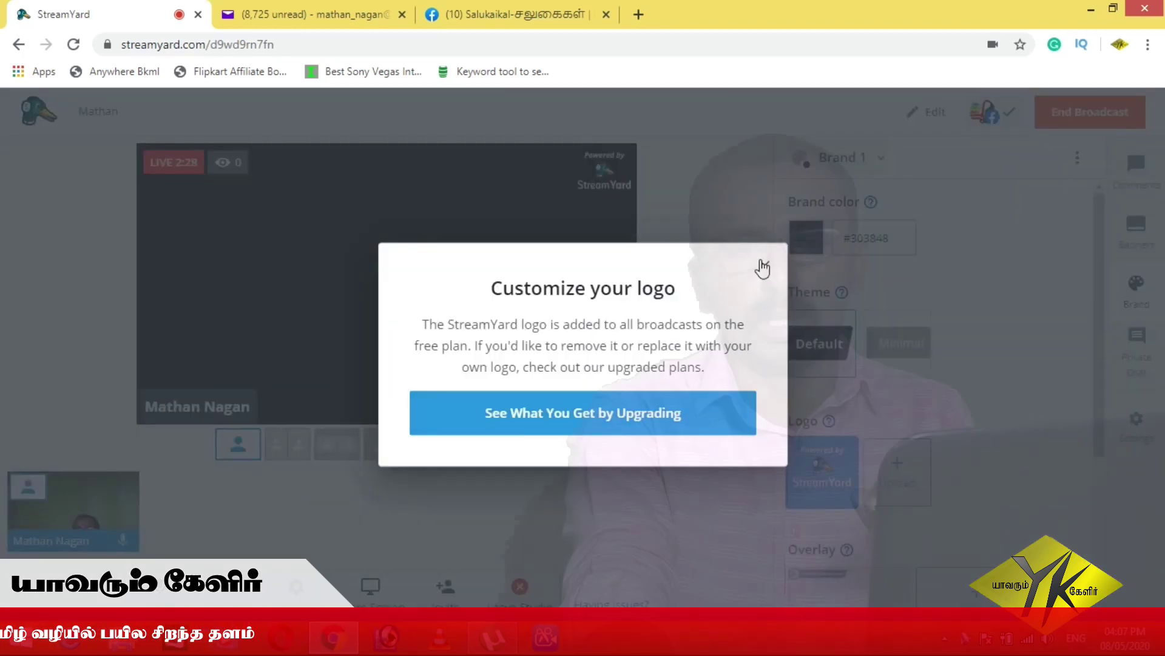
pyautogui.click(765, 265)
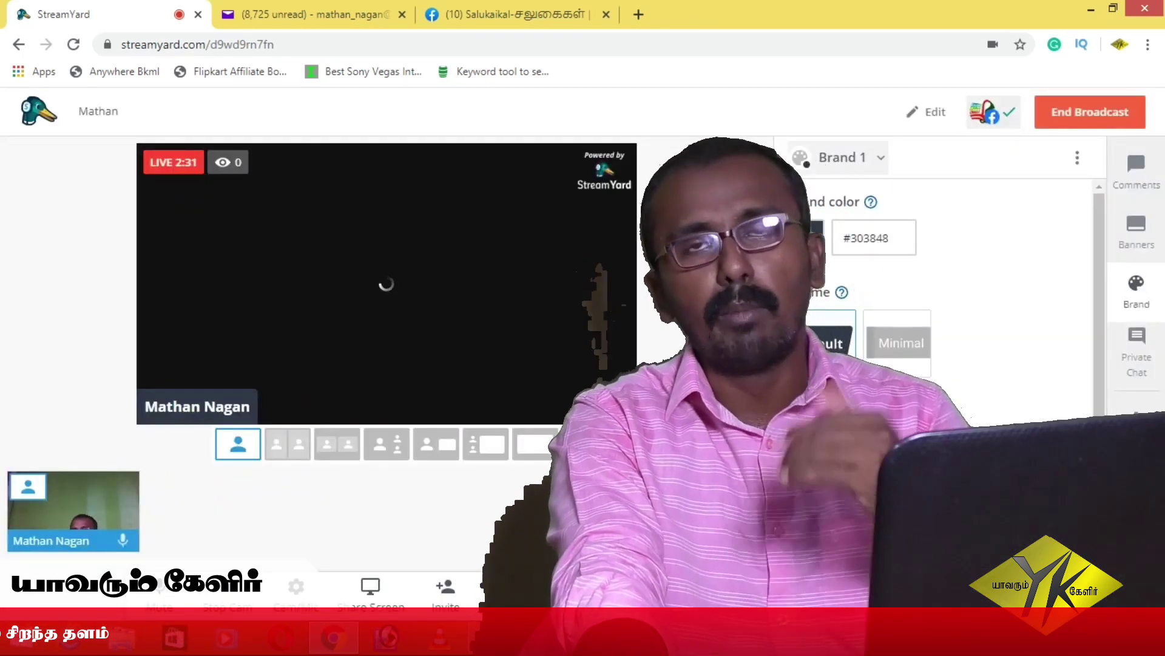
pyautogui.click(897, 474)
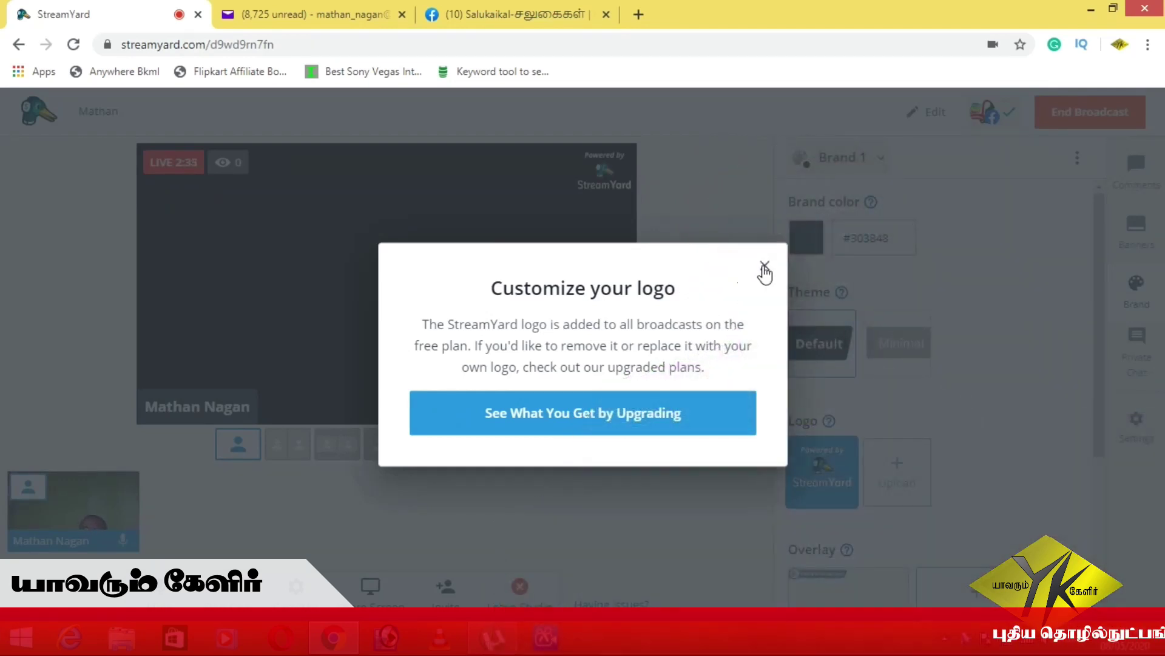
pyautogui.click(765, 267)
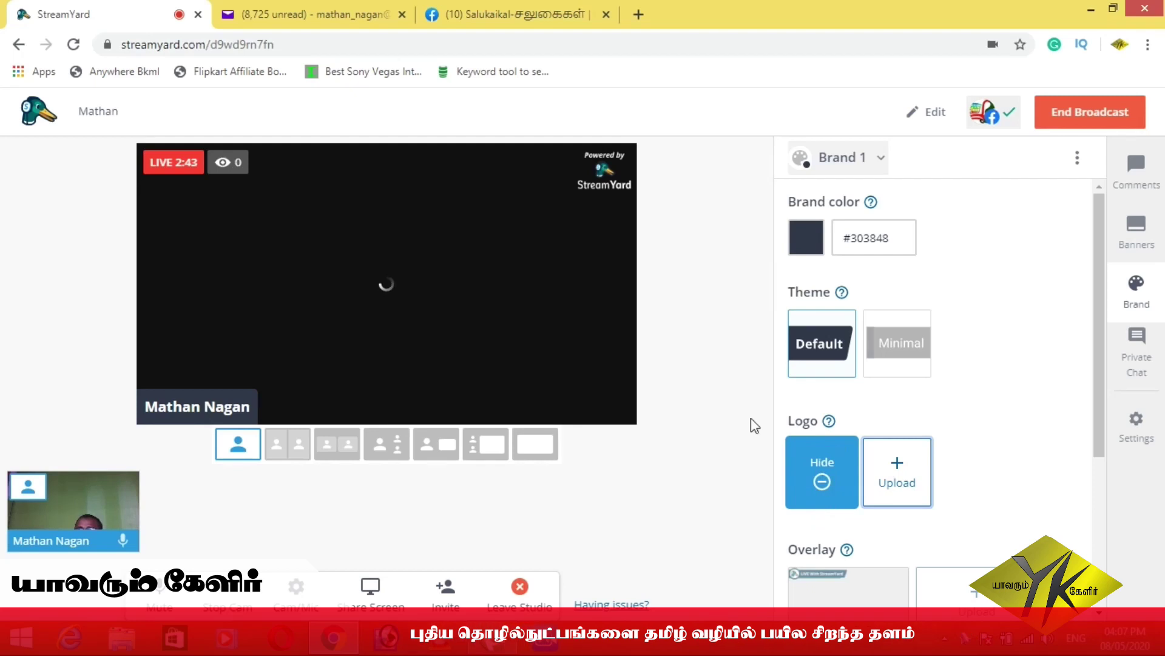
pyautogui.click(821, 479)
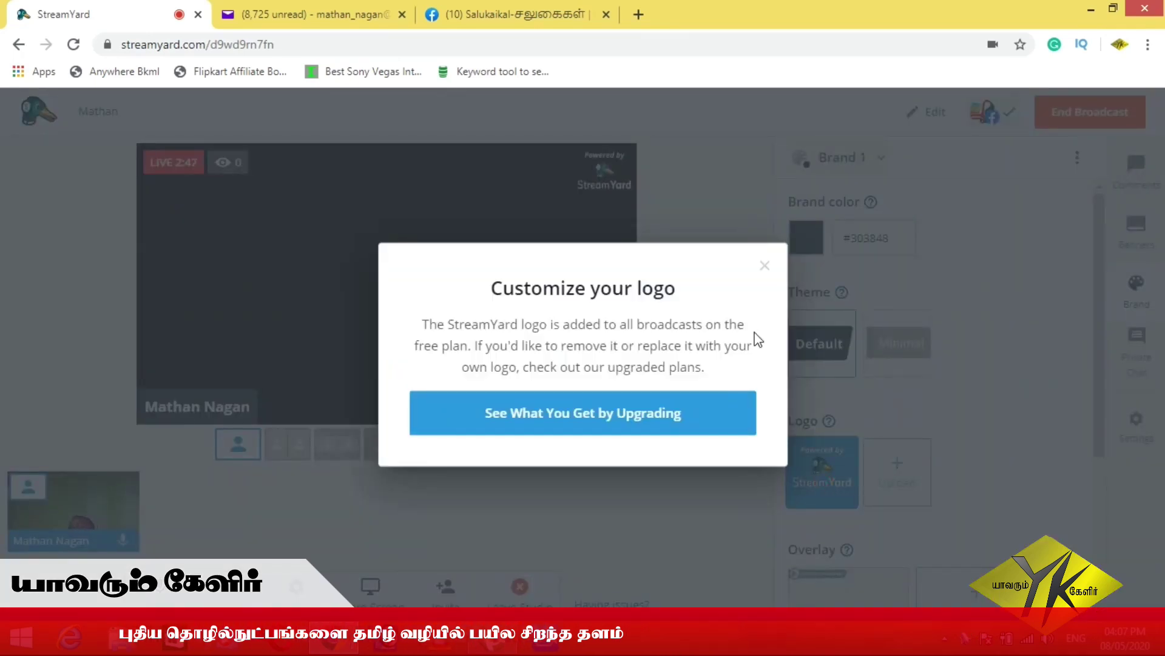
pyautogui.click(764, 265)
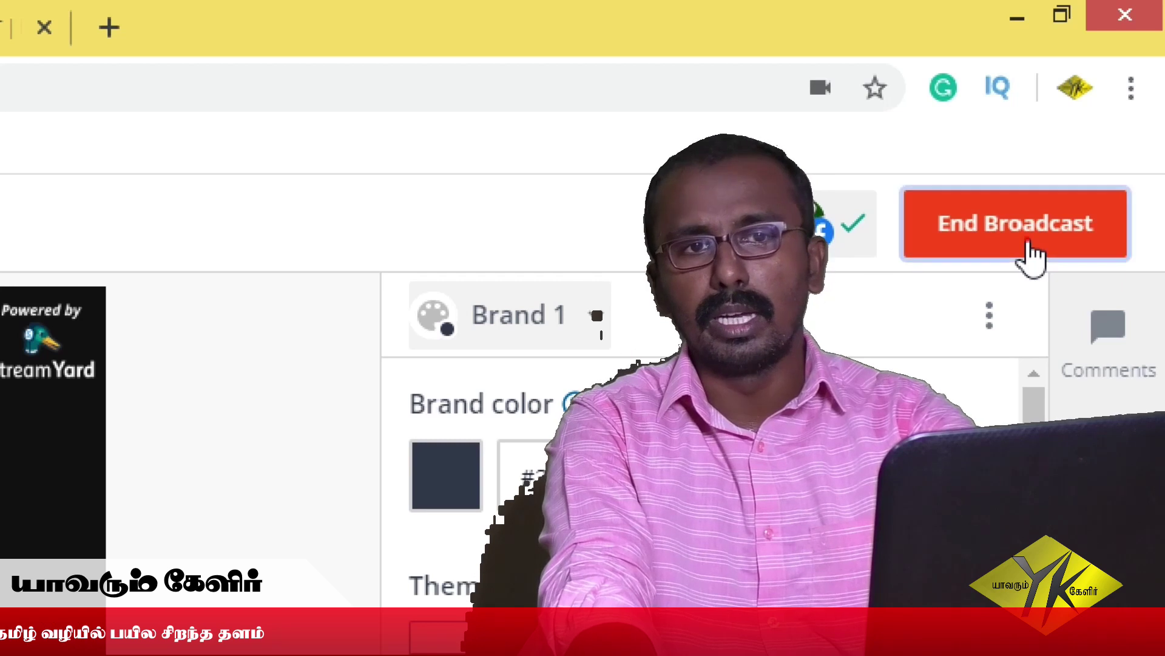
# End the broadcast, rate it Good without written feedback, and return to the dashboard
pyautogui.click(1030, 254)
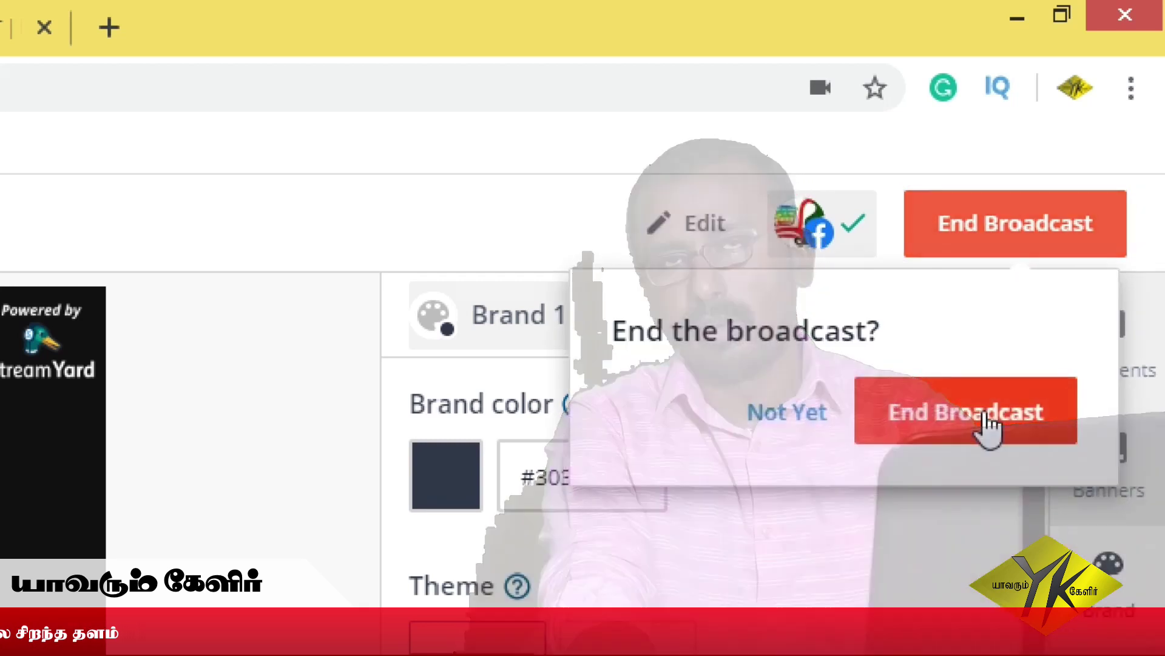
pyautogui.click(986, 424)
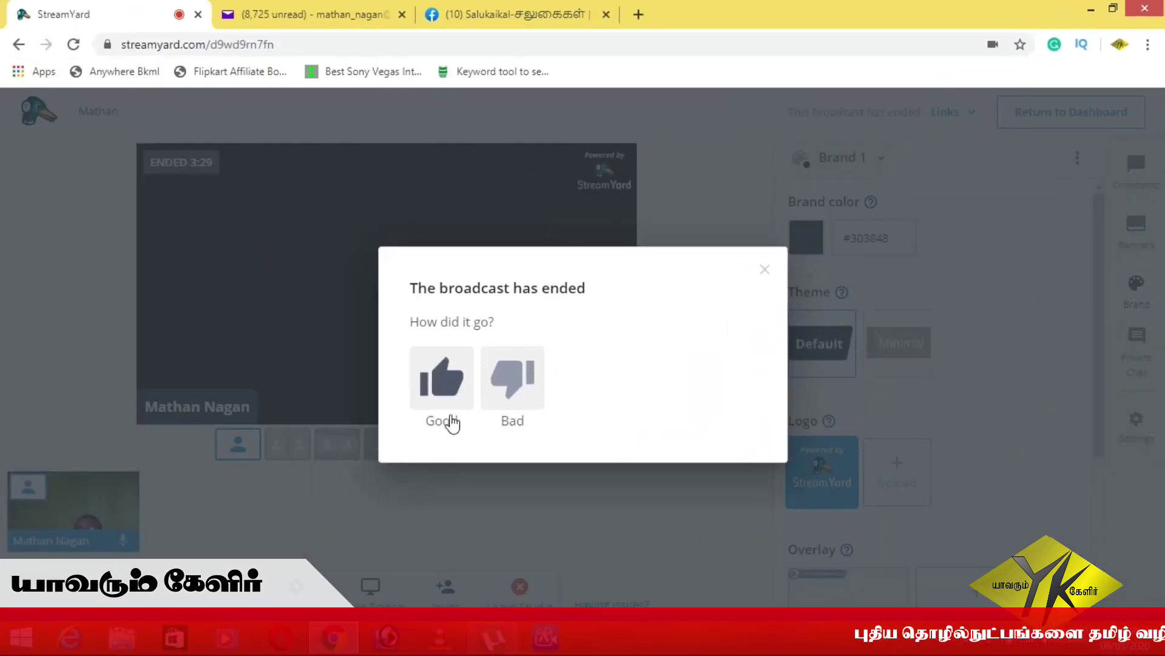
pyautogui.click(440, 392)
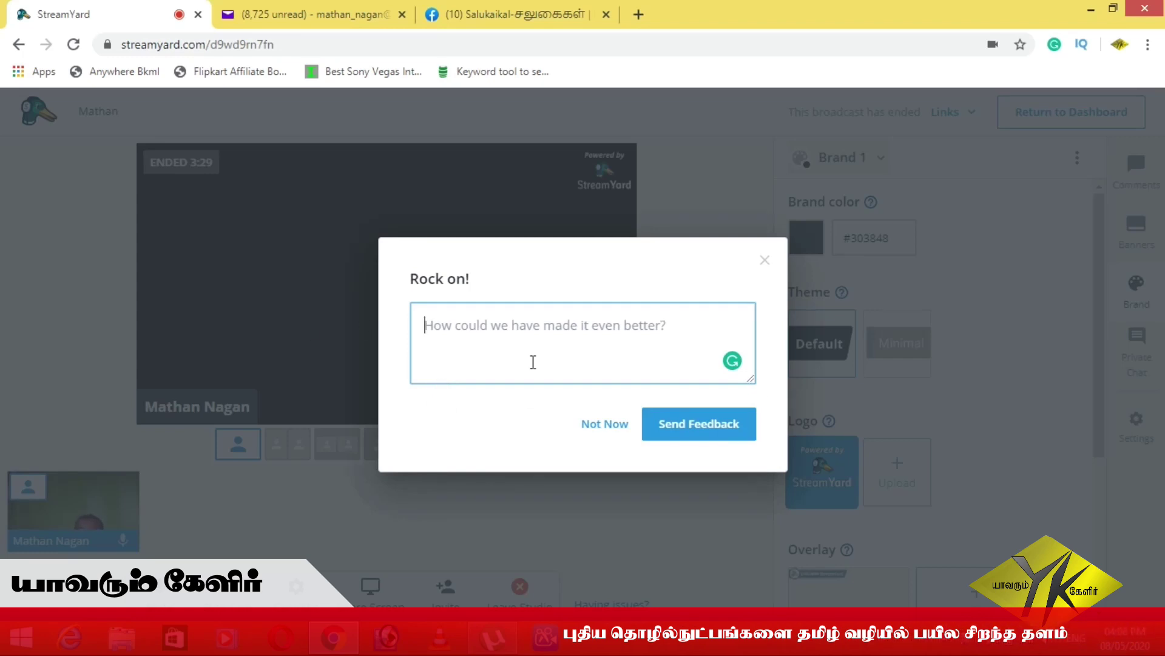
pyautogui.click(605, 424)
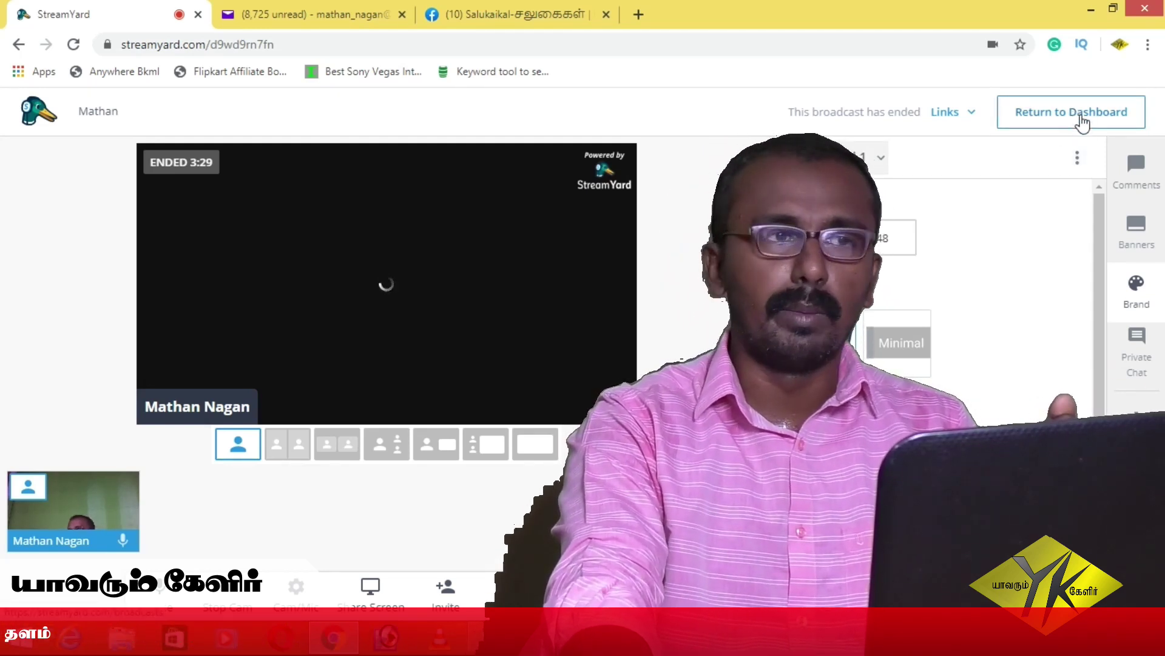
pyautogui.click(1081, 120)
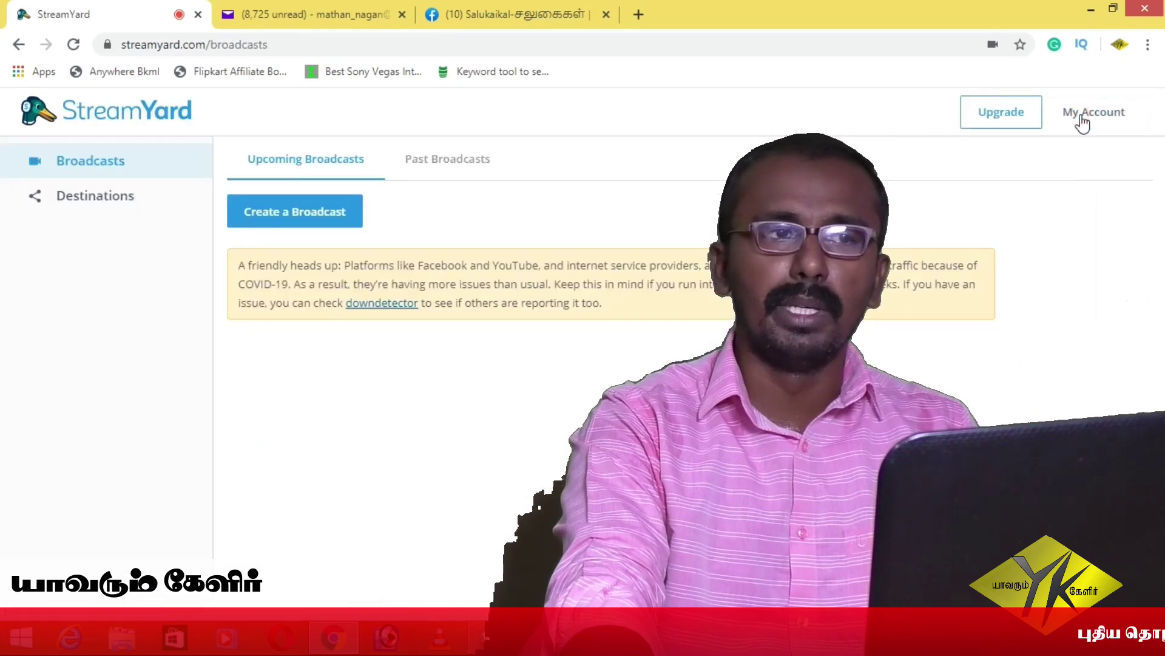